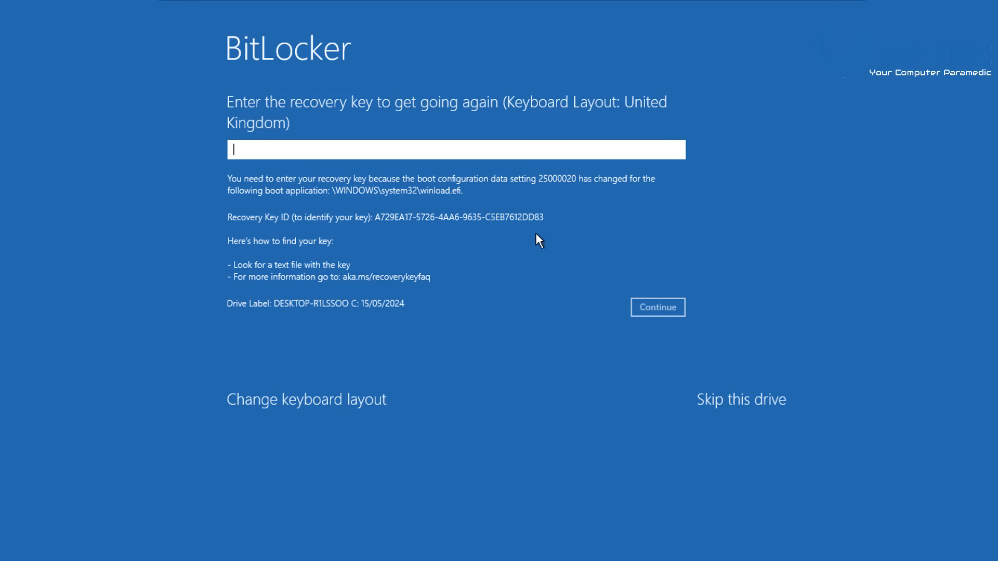
# Skip the locked drive's recovery key prompt and exit recovery to continue
pyautogui.click(732, 402)
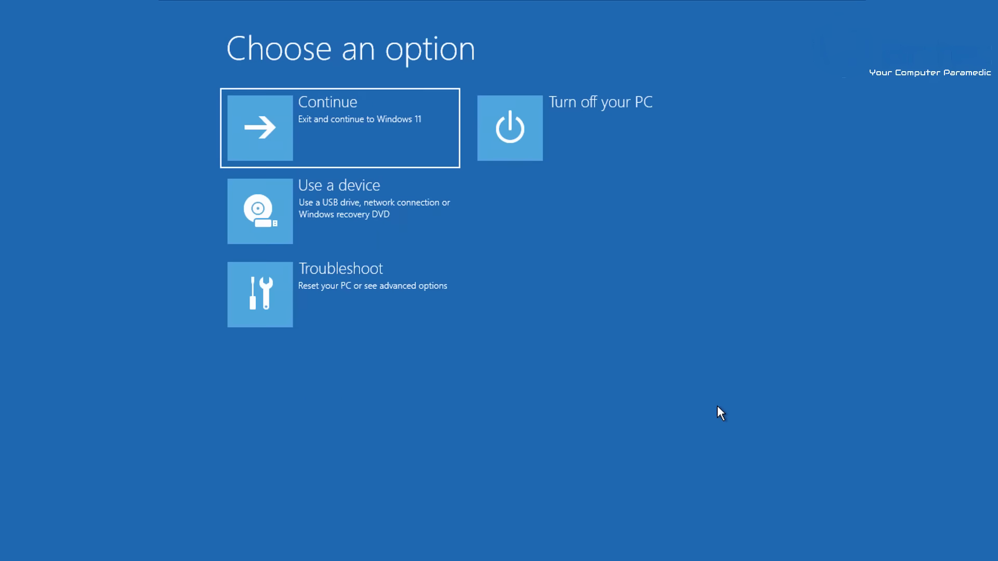
pyautogui.click(339, 139)
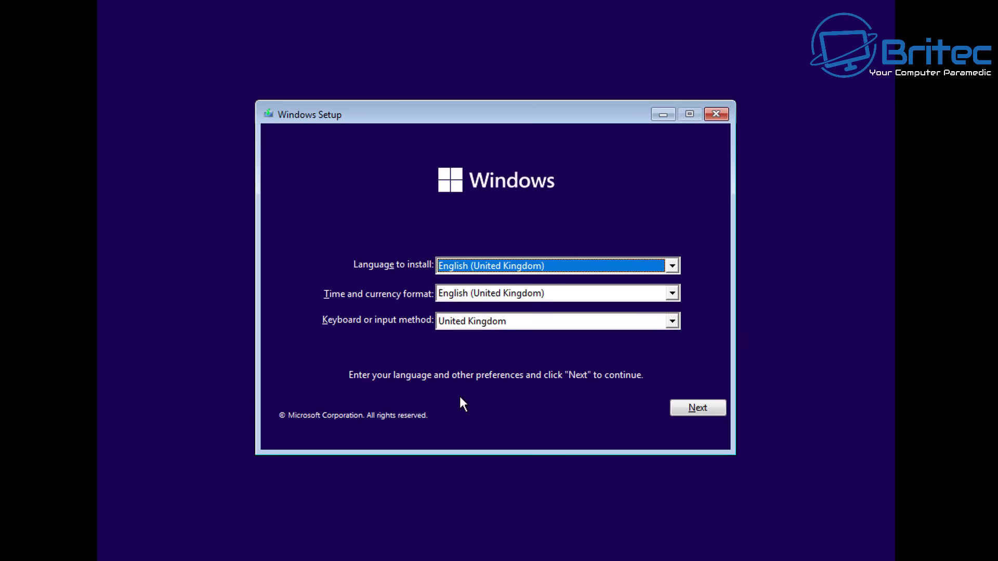
# Accept the language settings and start Command Prompt from Troubleshoot > Advanced options
pyautogui.click(705, 410)
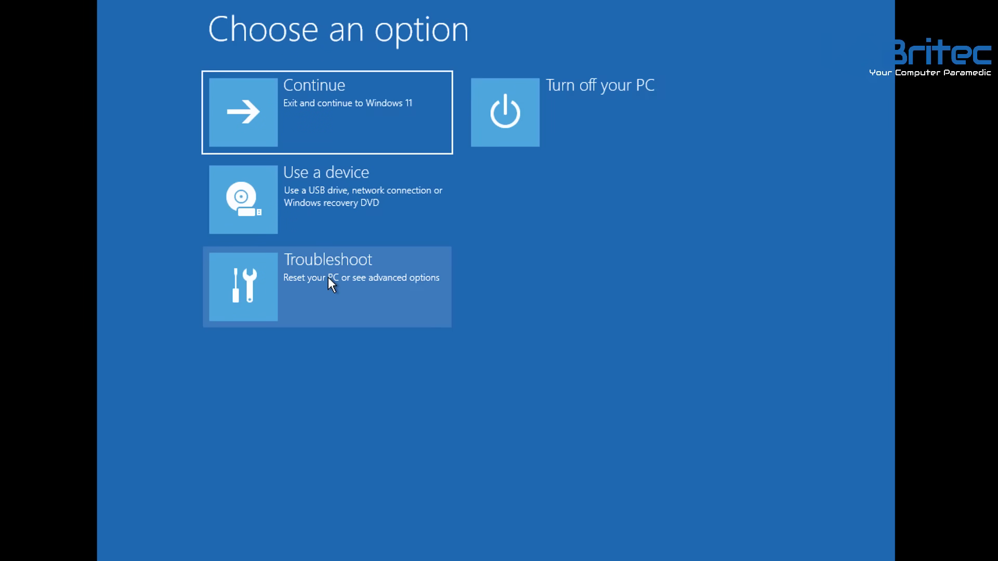
pyautogui.press('Down')
pyautogui.press('Down')
pyautogui.press('Return')
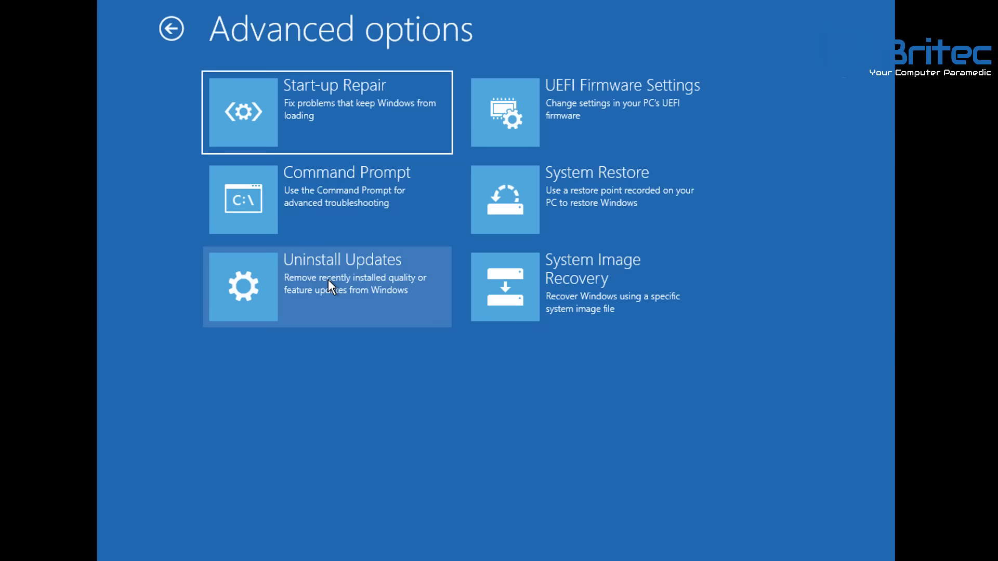
pyautogui.press('Down')
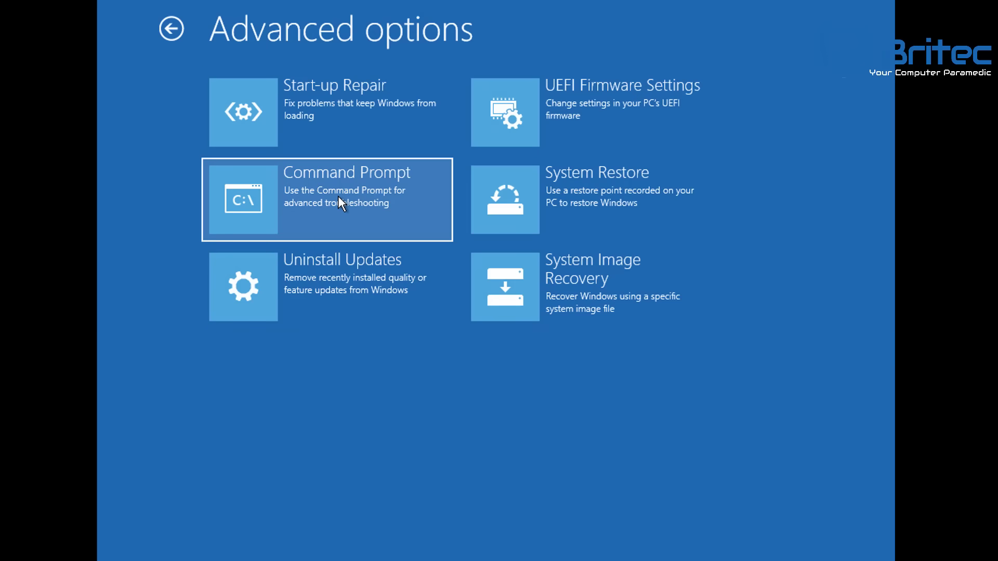
pyautogui.click(338, 198)
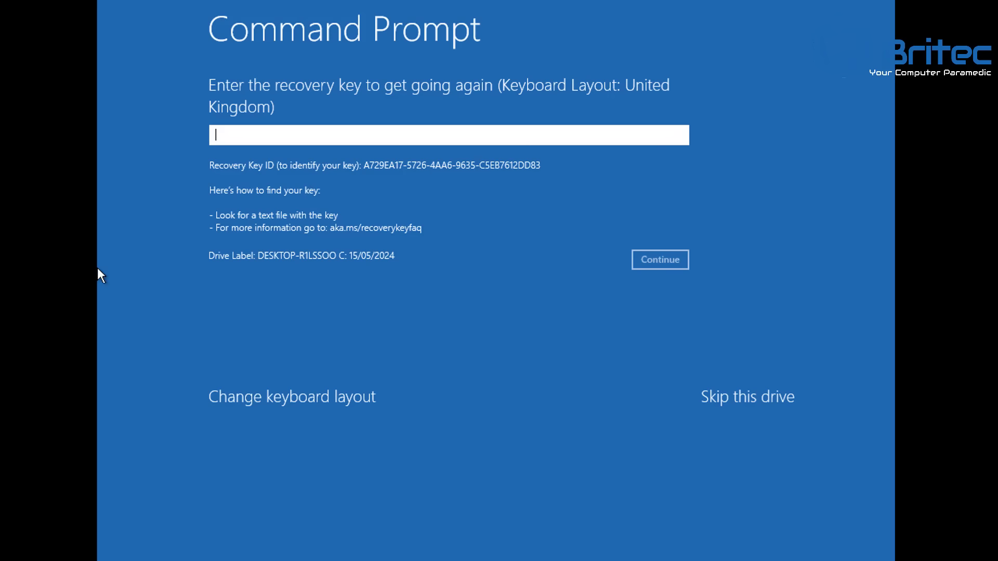
# Open a command prompt with Shift+F10 and try switching to drive C:
pyautogui.hotkey('shift', 'F10')
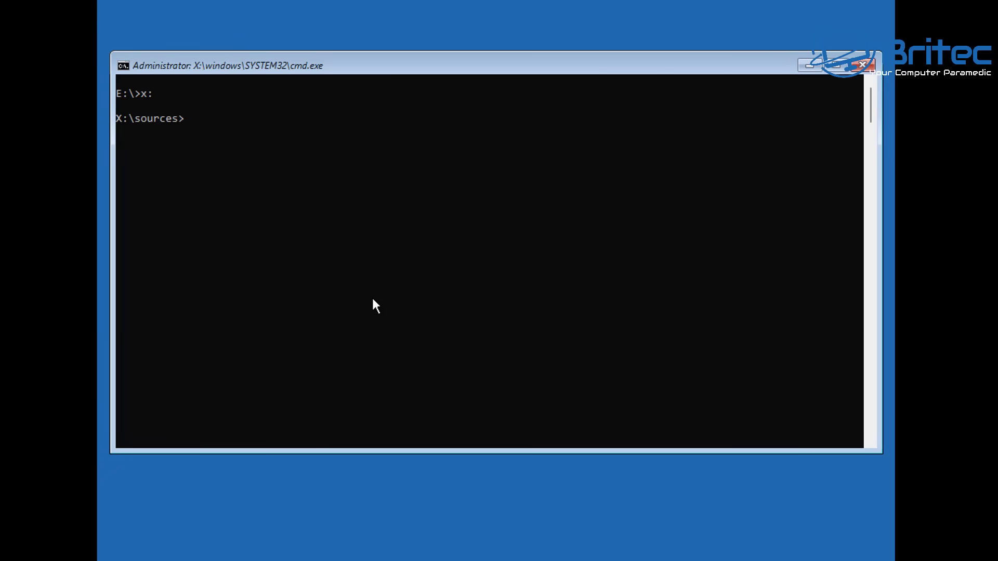
pyautogui.write('c:')
pyautogui.press('Return')
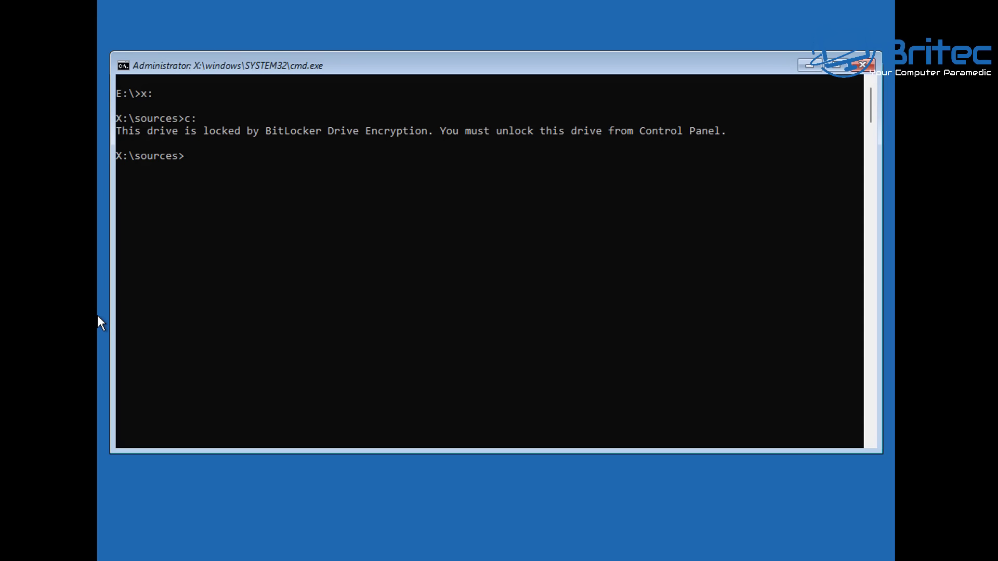
# Run notepad from the command prompt
pyautogui.write('notepad')
pyautogui.press('Return')
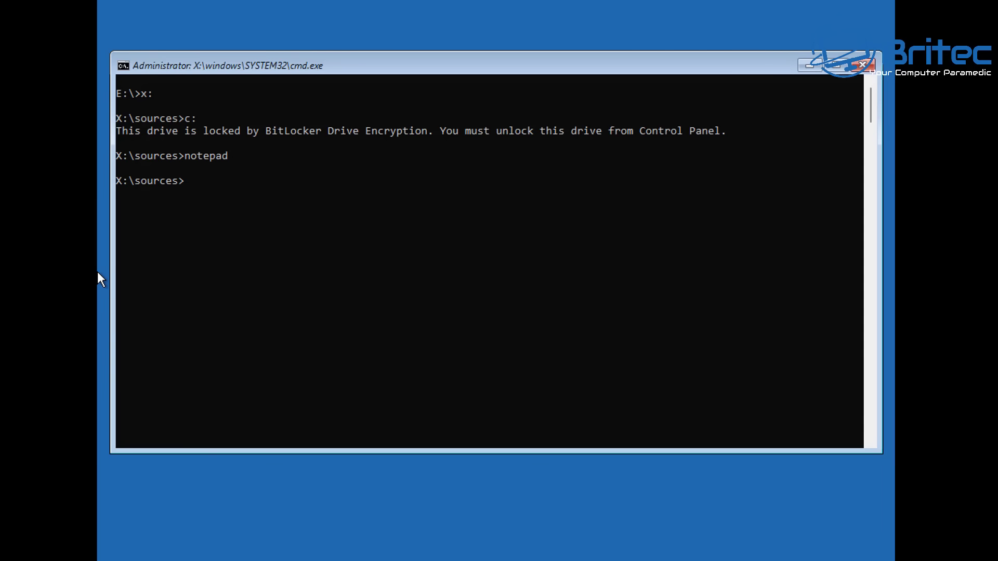
pyautogui.write('notepad')
# Open the BitLocker Recovery Key text file from key (D:) > key in Notepad
pyautogui.press('Return')
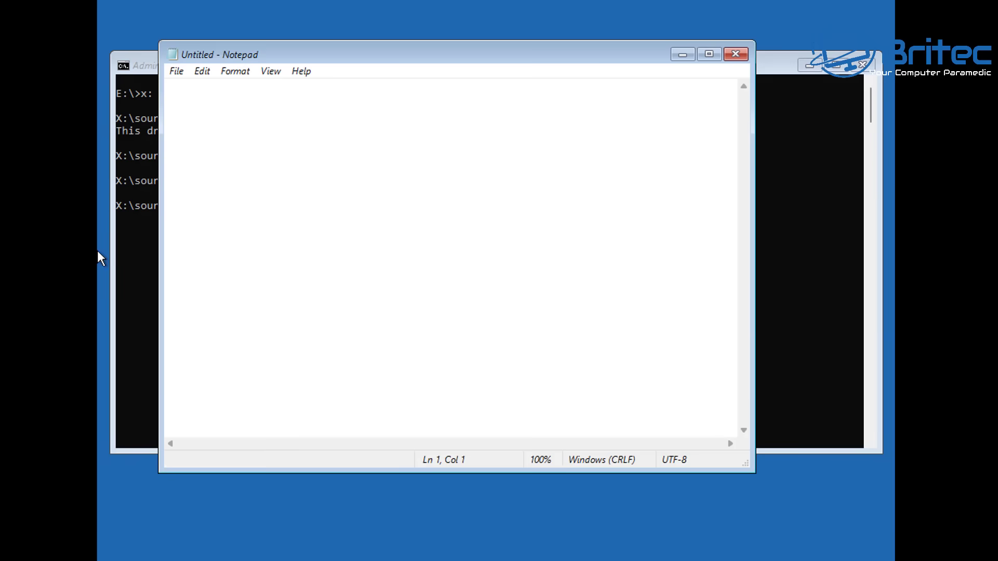
pyautogui.click(178, 79)
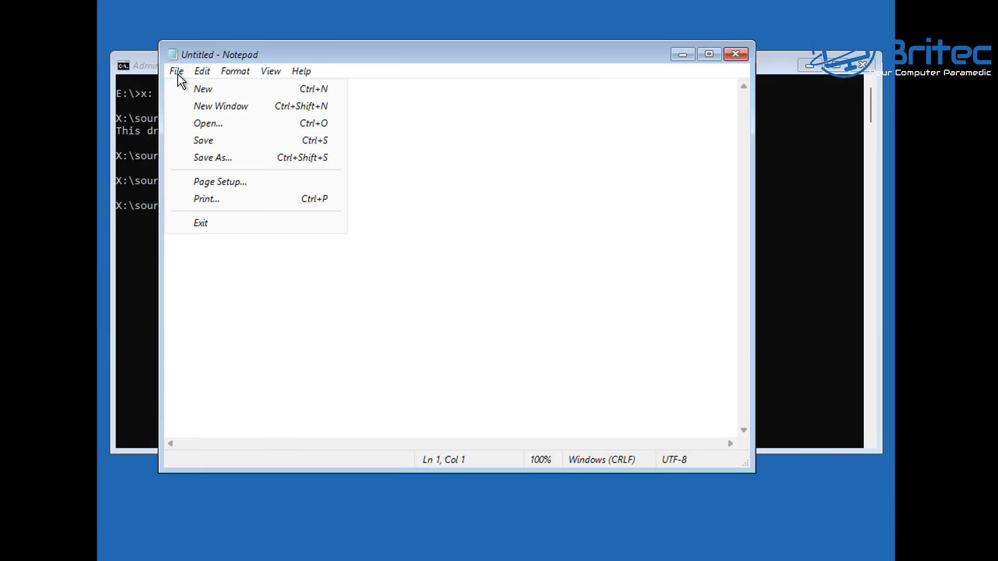
pyautogui.click(196, 124)
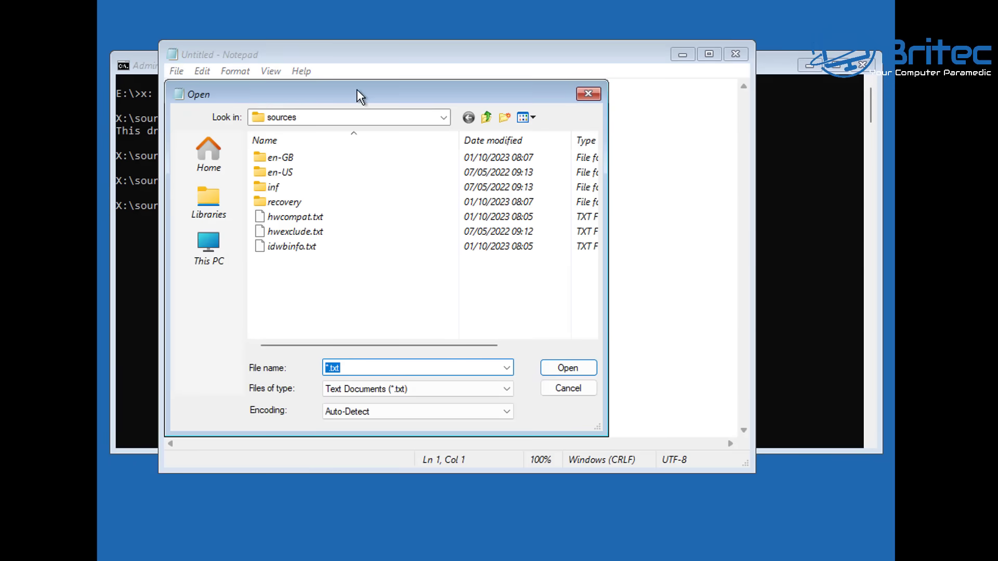
pyautogui.moveTo(357, 89); pyautogui.dragTo(398, 95)
pyautogui.click(258, 255)
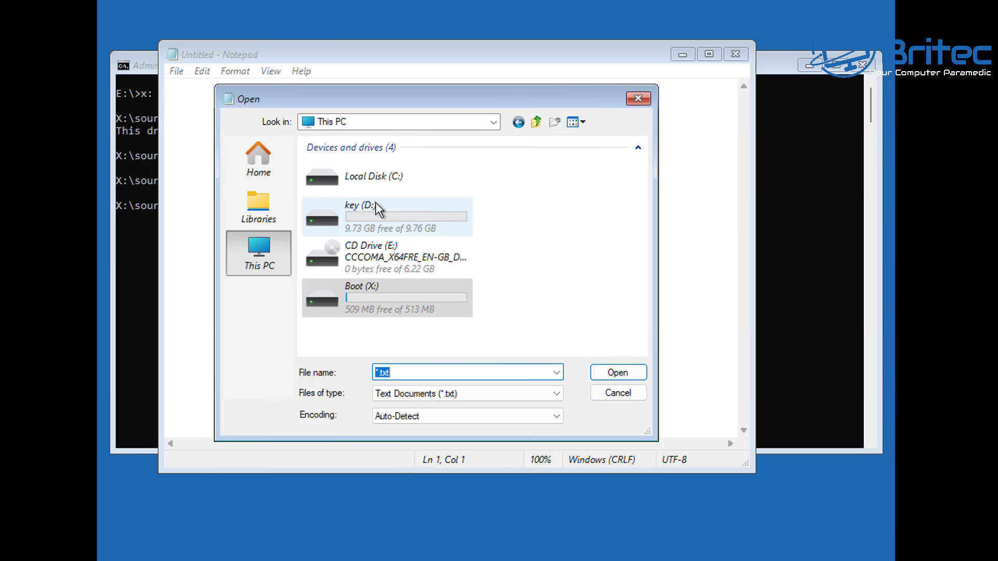
pyautogui.click(372, 221)
pyautogui.doubleClick(373, 220)
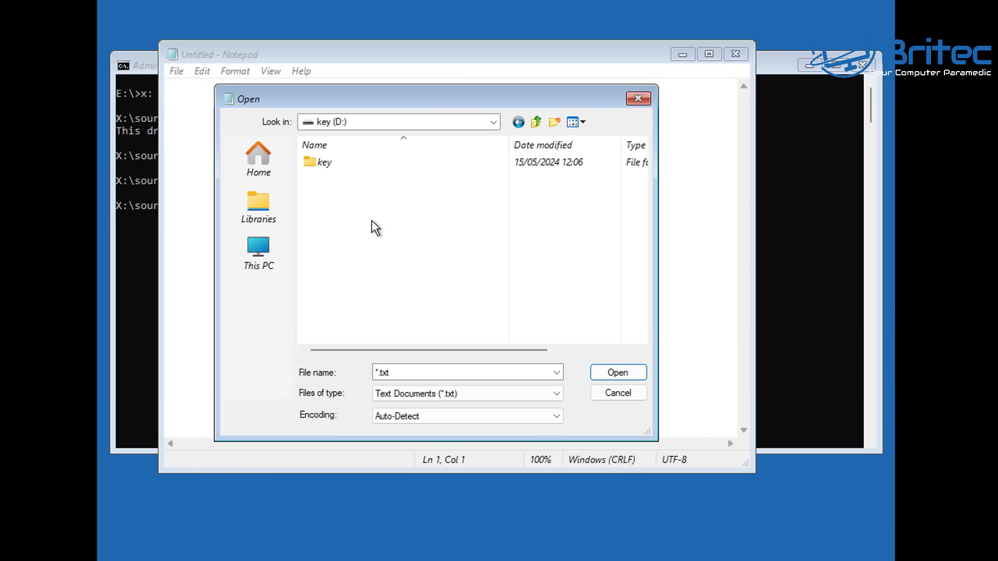
pyautogui.doubleClick(329, 164)
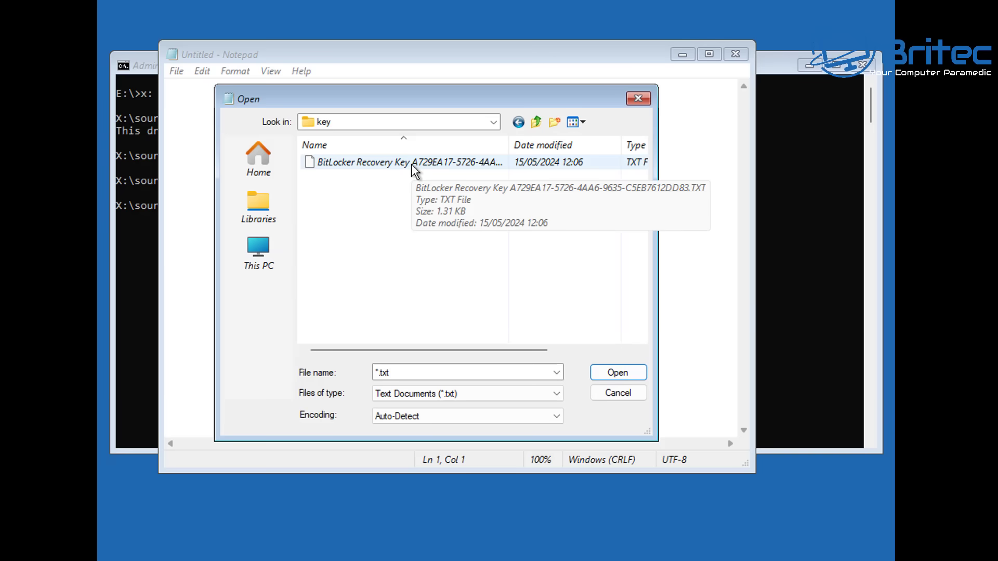
pyautogui.click(411, 163)
pyautogui.doubleClick(411, 164)
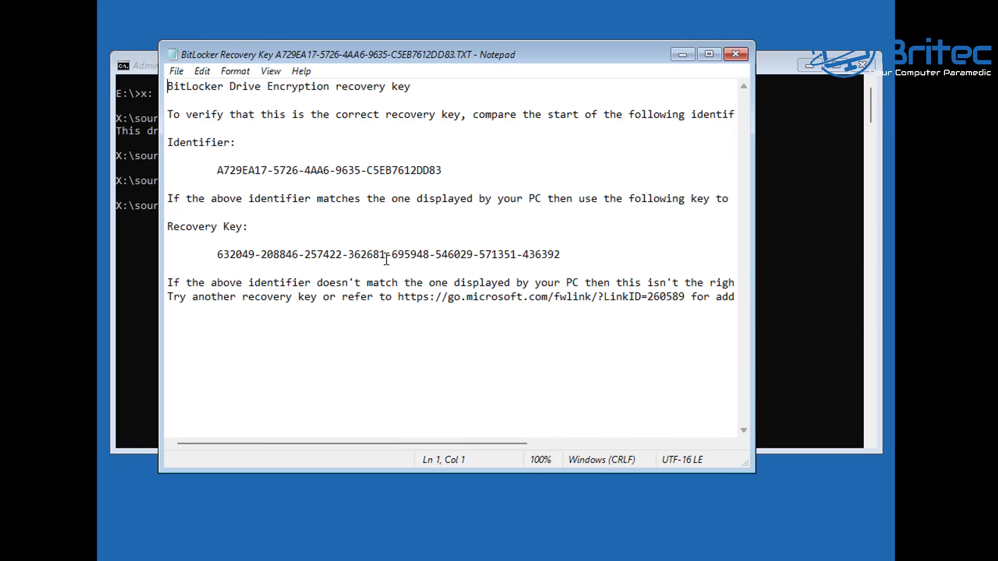
# Select the recovery key text and copy it
pyautogui.moveTo(562, 257); pyautogui.dragTo(213, 250)
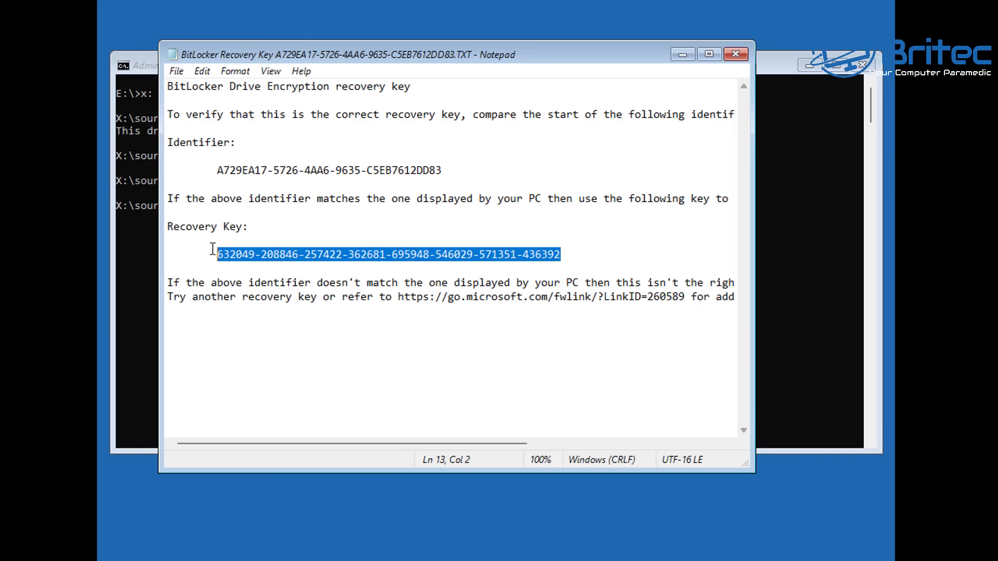
pyautogui.rightClick(249, 256)
pyautogui.click(288, 306)
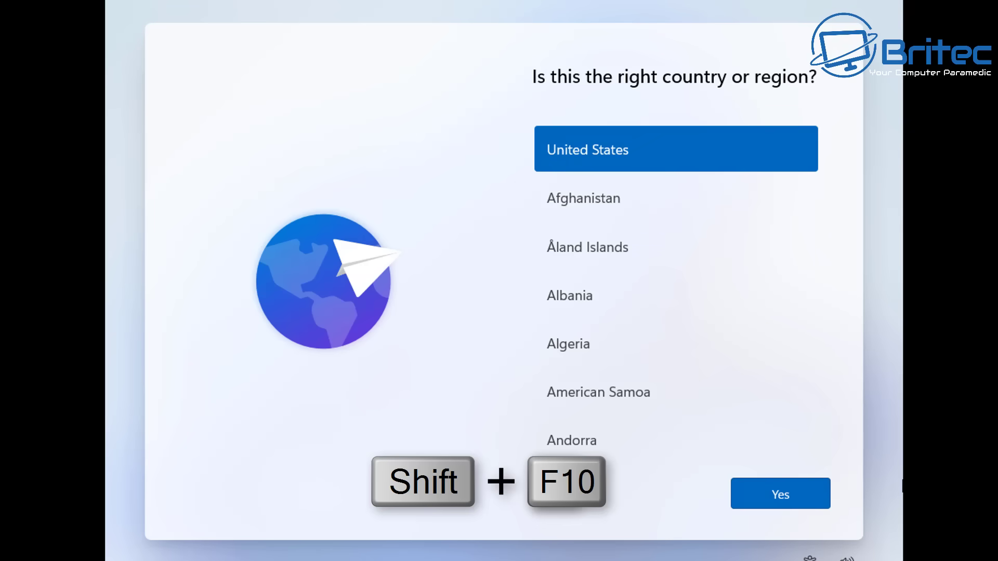
# Open a command prompt over the region screen with Shift+F10 and run taskmgr
pyautogui.hotkey('shift', 'F10')
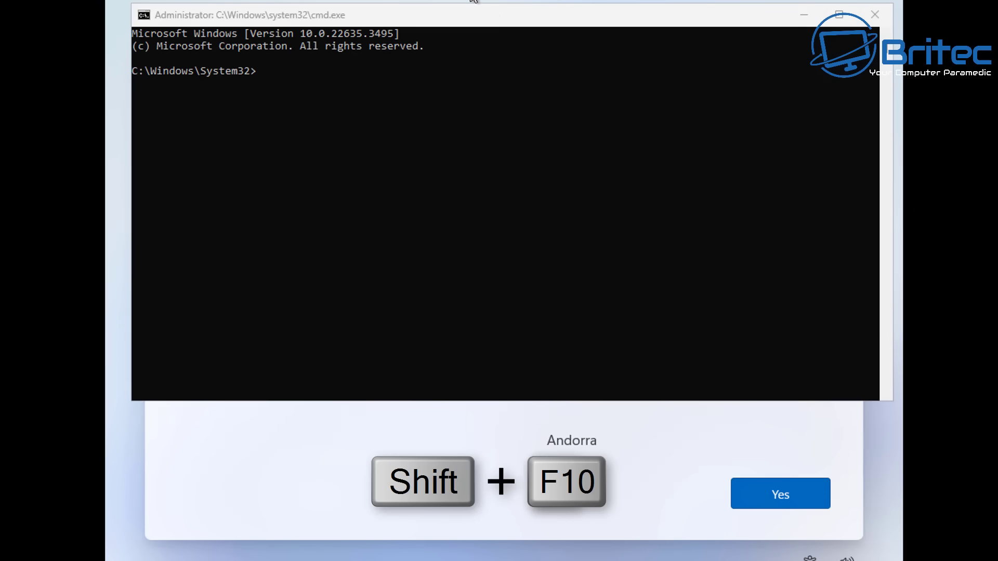
pyautogui.moveTo(492, 14); pyautogui.dragTo(491, 118)
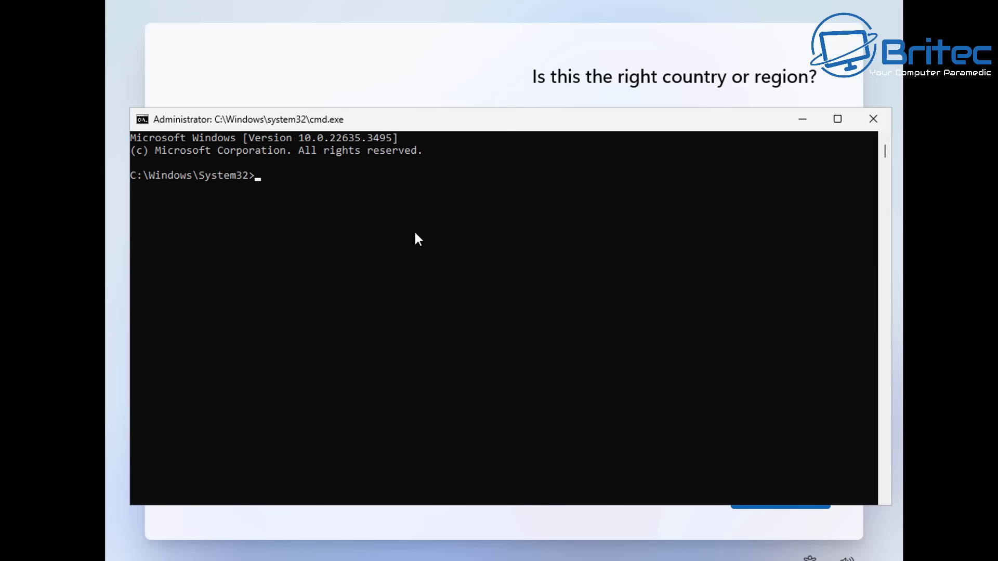
pyautogui.write('taskmgr')
pyautogui.press('Return')
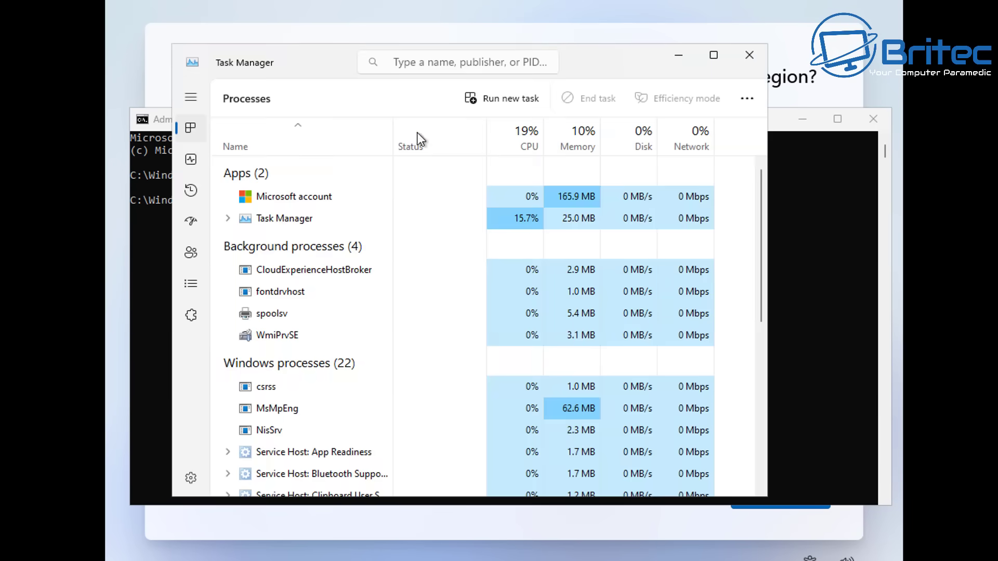
# Run regedit as a new Task Manager task with administrative privileges
pyautogui.moveTo(632, 53); pyautogui.dragTo(639, 60)
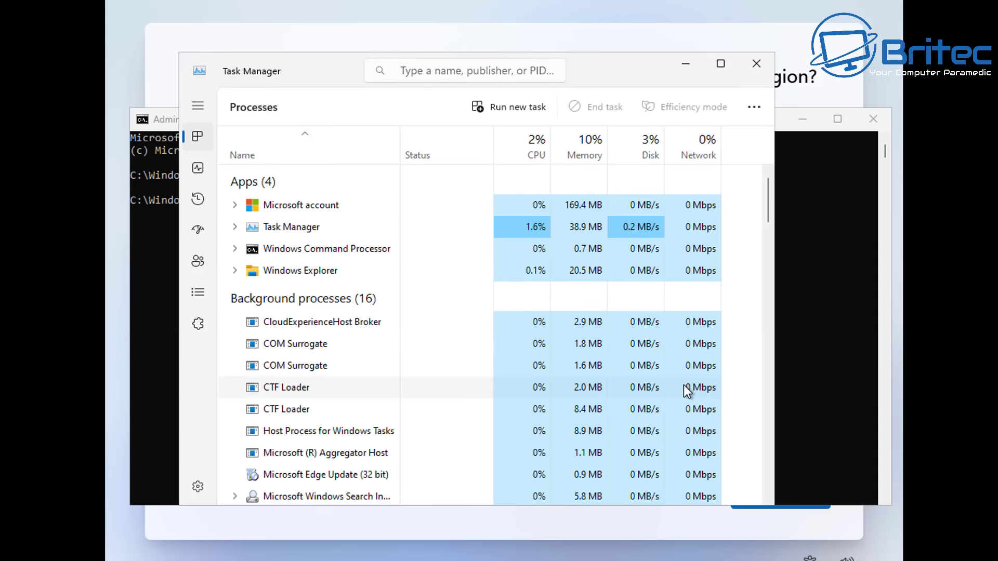
pyautogui.click(522, 110)
pyautogui.moveTo(310, 73); pyautogui.dragTo(407, 153)
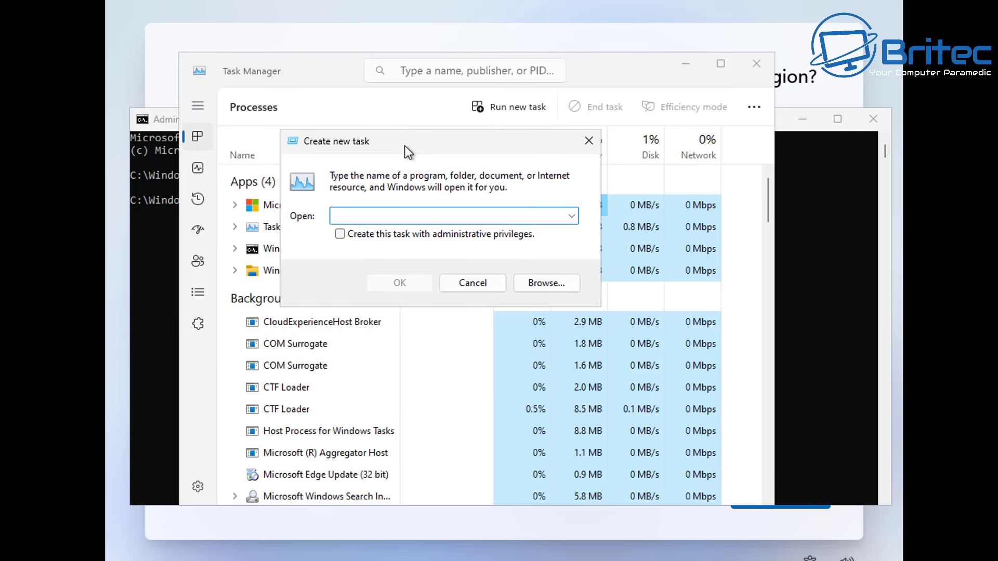
pyautogui.click(339, 234)
pyautogui.write('regedit')
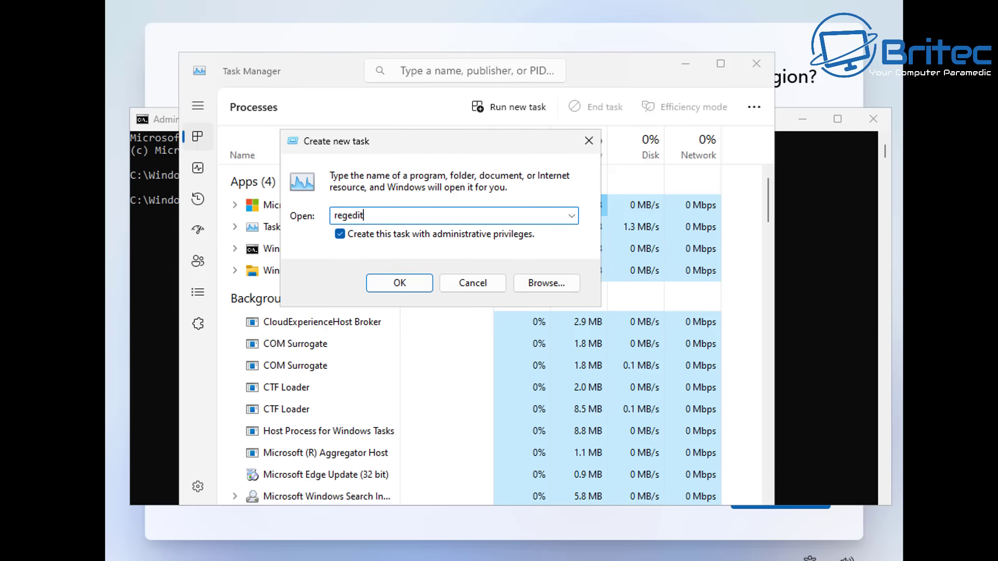
pyautogui.click(414, 282)
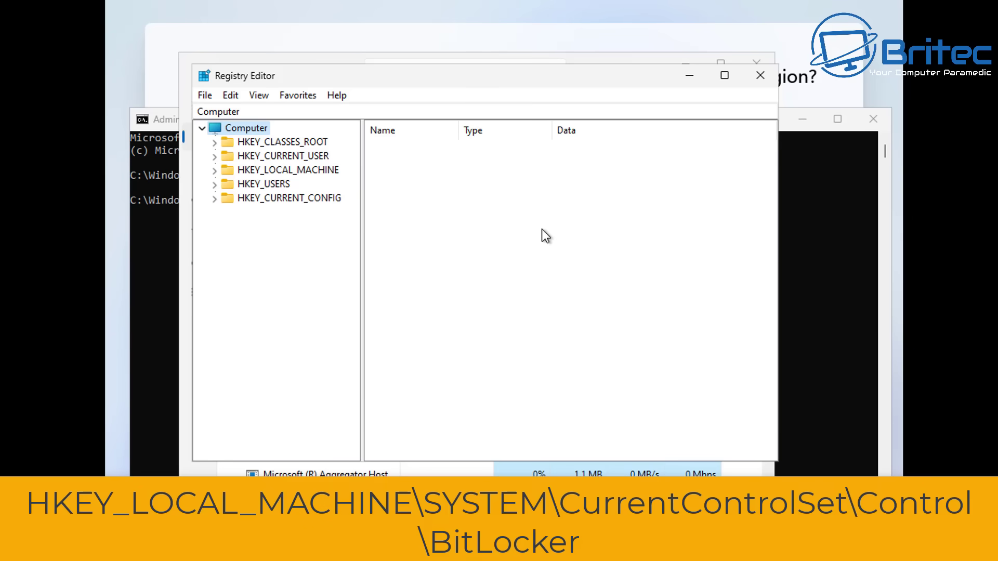
# Expand HKEY_LOCAL_MACHINE > SYSTEM > CurrentControlSet > Control > BitLocker in the key tree
pyautogui.click(300, 169)
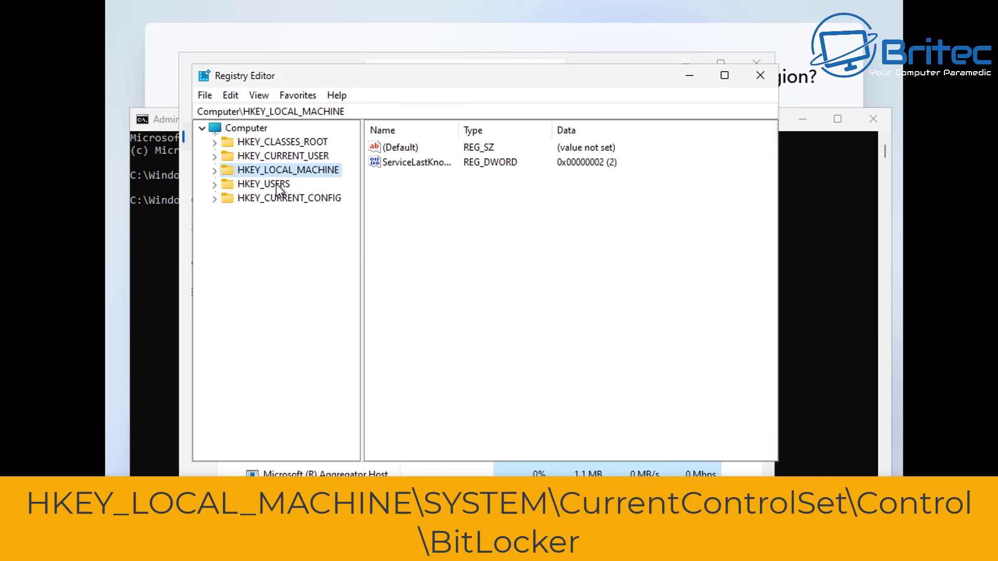
pyautogui.click(215, 171)
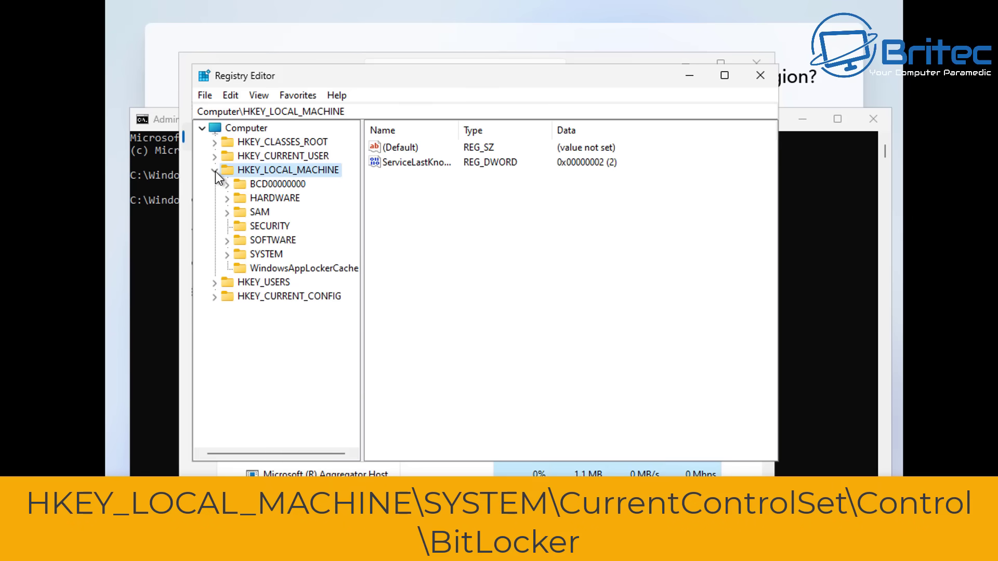
pyautogui.click(268, 254)
pyautogui.click(227, 254)
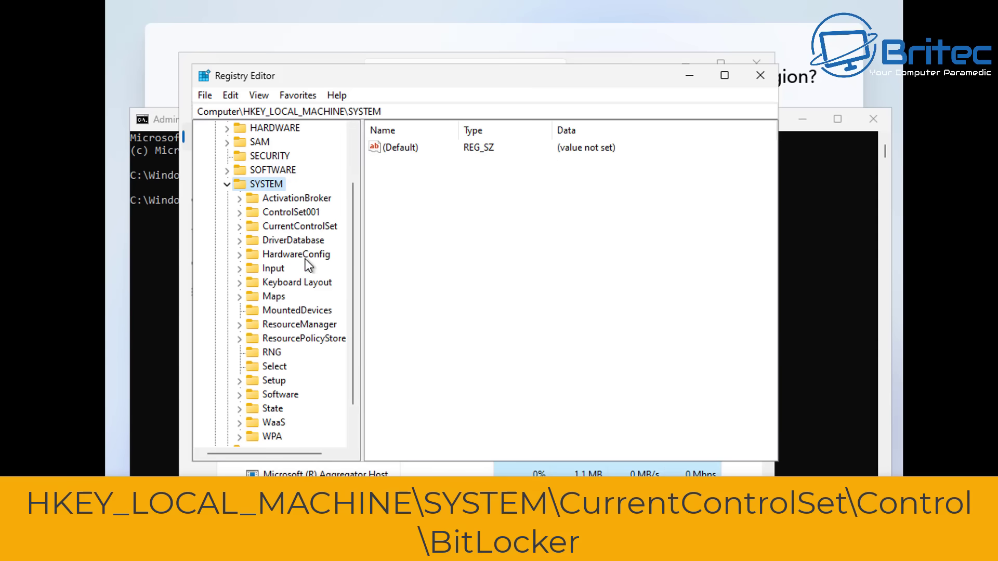
pyautogui.scroll(-1, 285, 324)
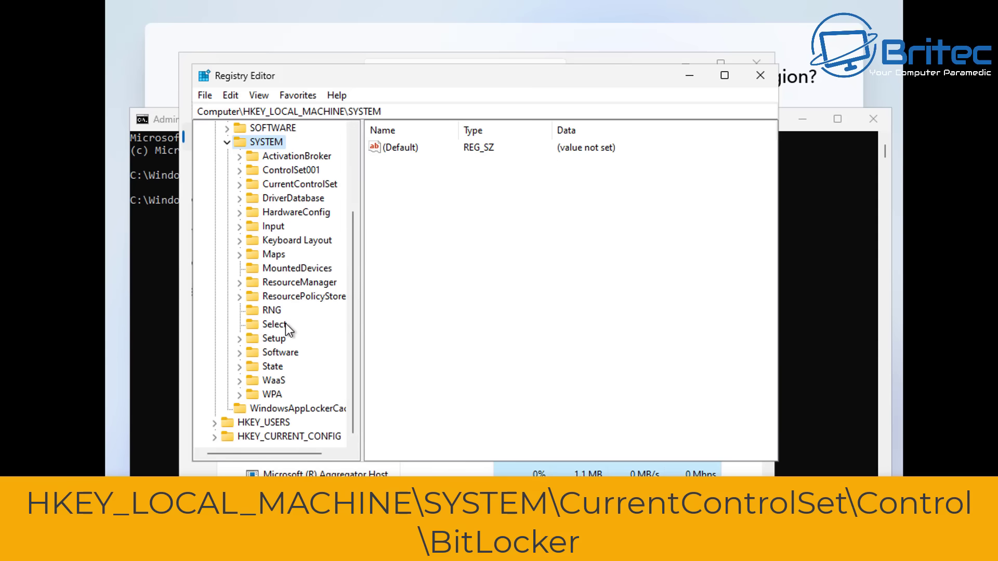
pyautogui.click(294, 185)
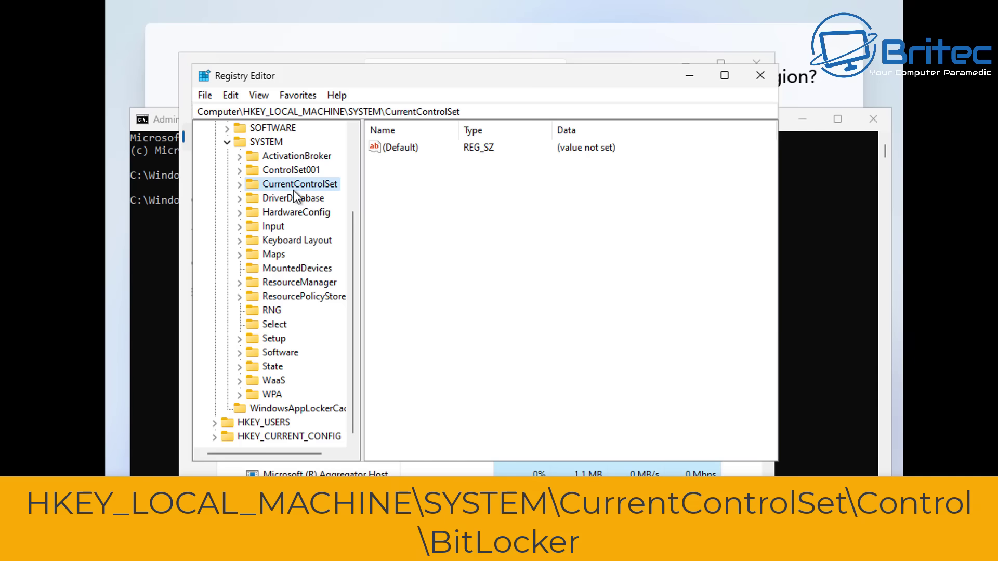
pyautogui.click(239, 184)
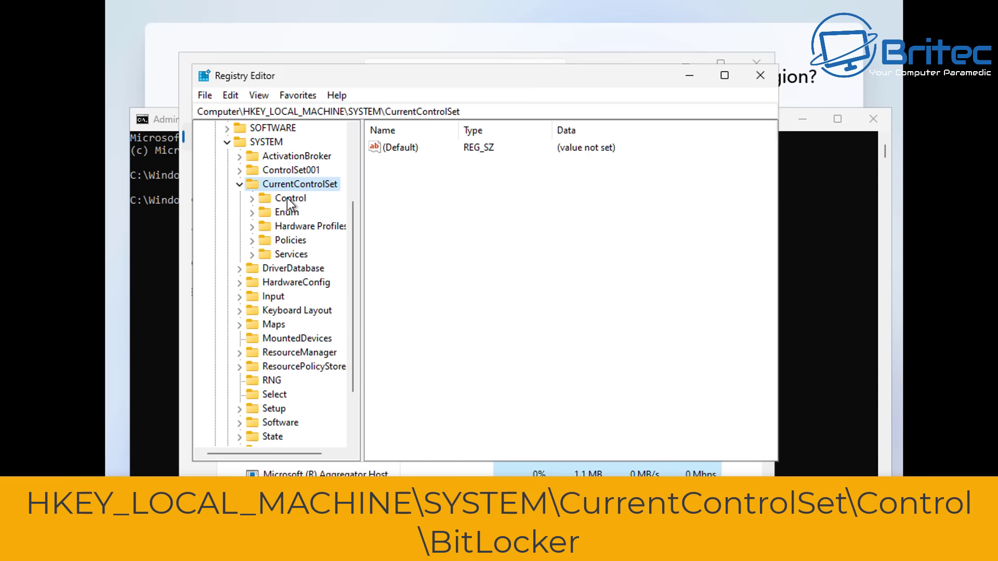
pyautogui.click(290, 202)
pyautogui.click(253, 199)
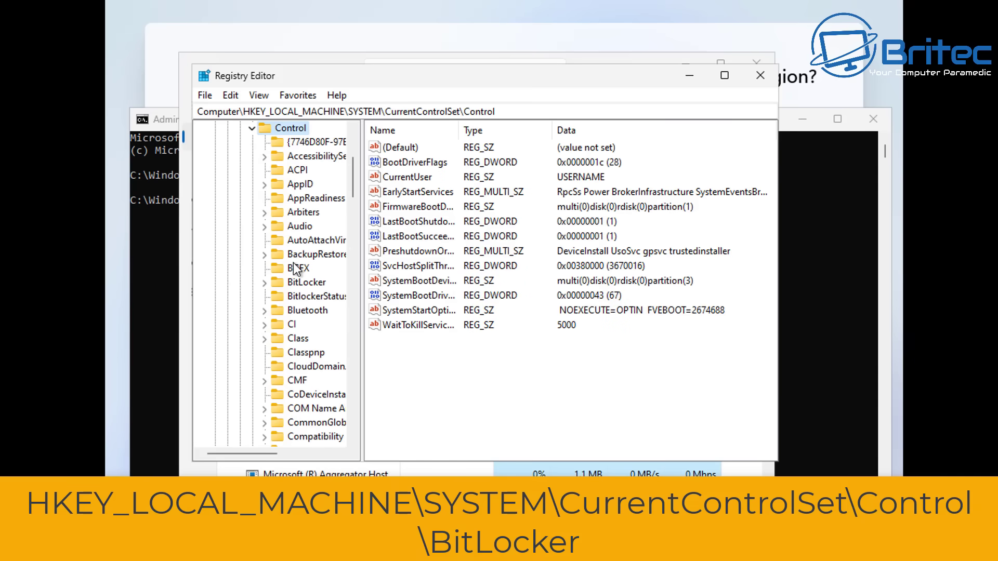
pyautogui.moveTo(361, 244); pyautogui.dragTo(440, 257)
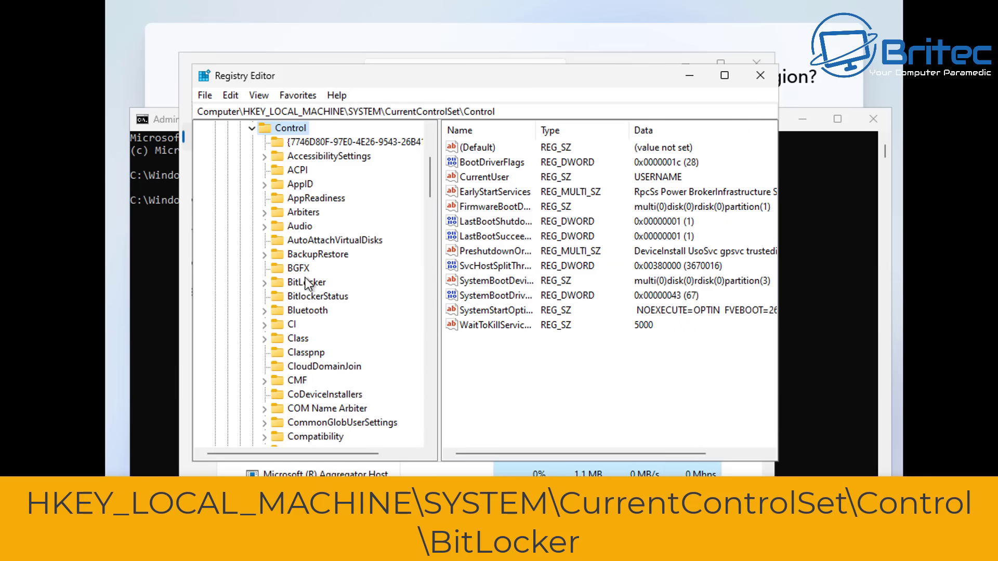
pyautogui.click(305, 282)
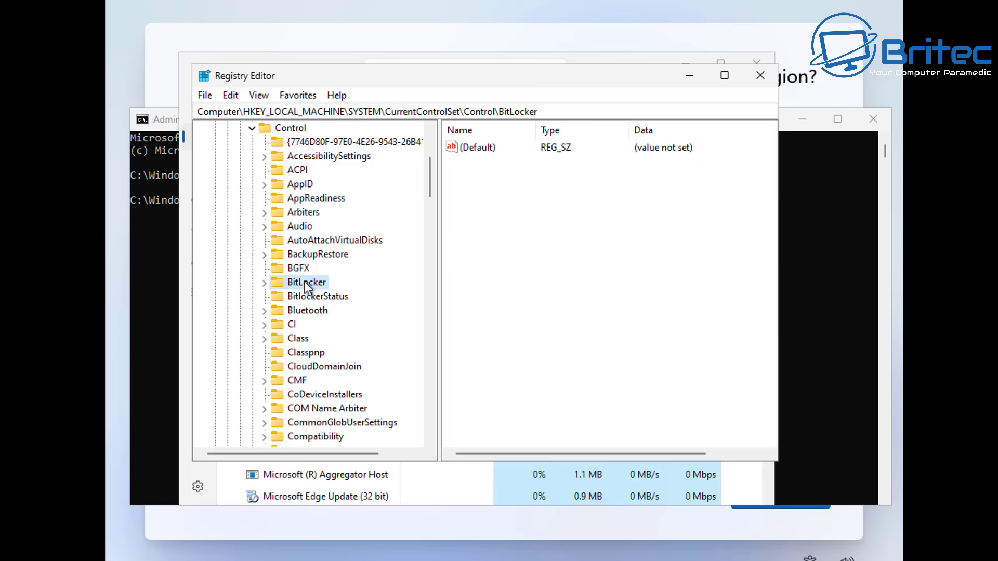
pyautogui.click(263, 283)
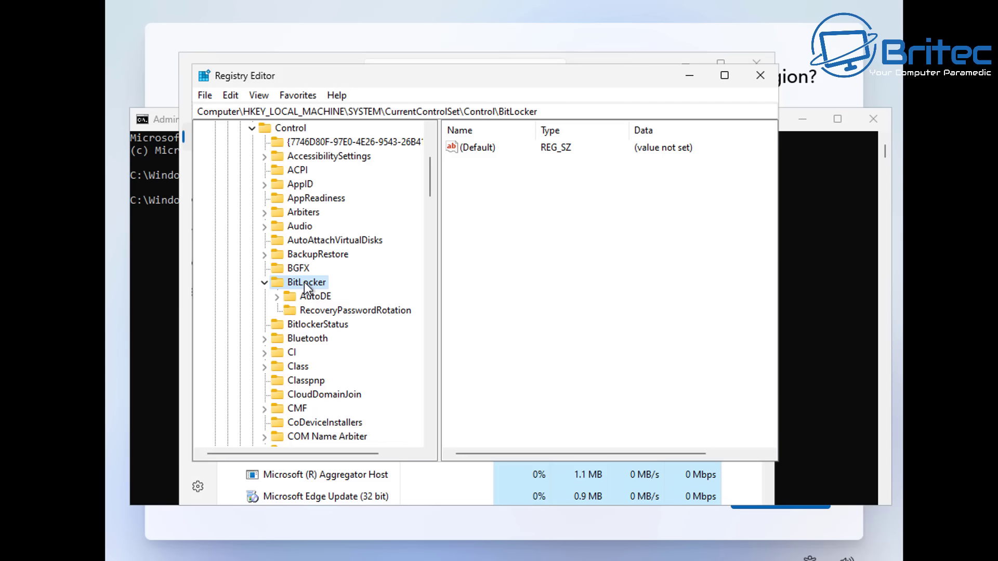
# Add a DWORD (32-bit) value named PreventDeviceEncryption under BitLocker and widen the name column
pyautogui.rightClick(483, 183)
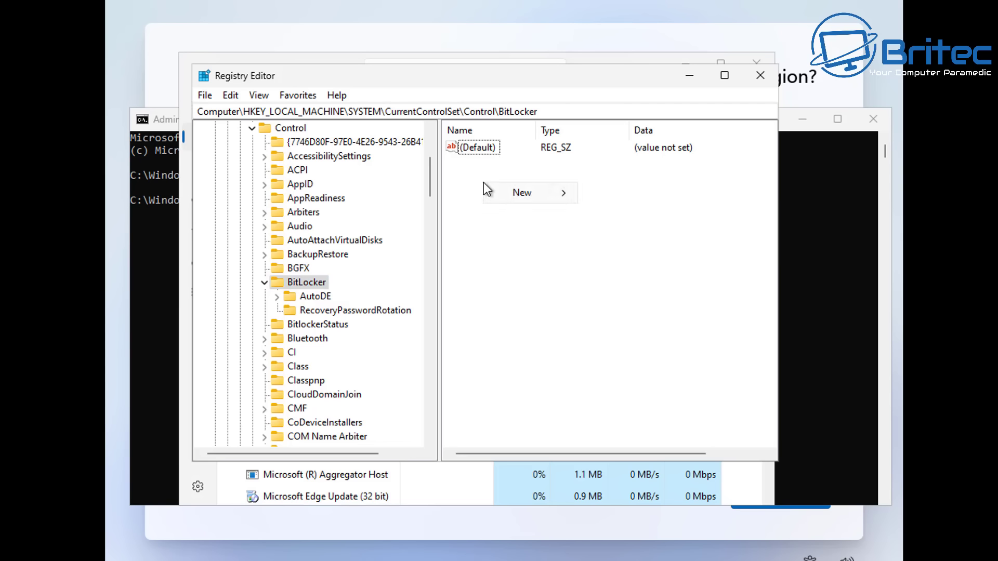
pyautogui.moveTo(518, 201)
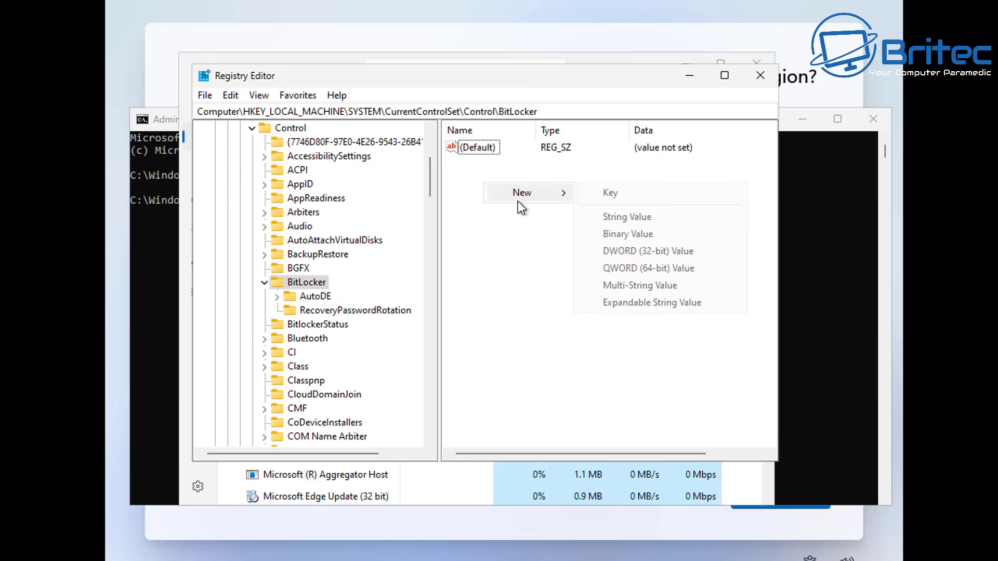
pyautogui.click(610, 251)
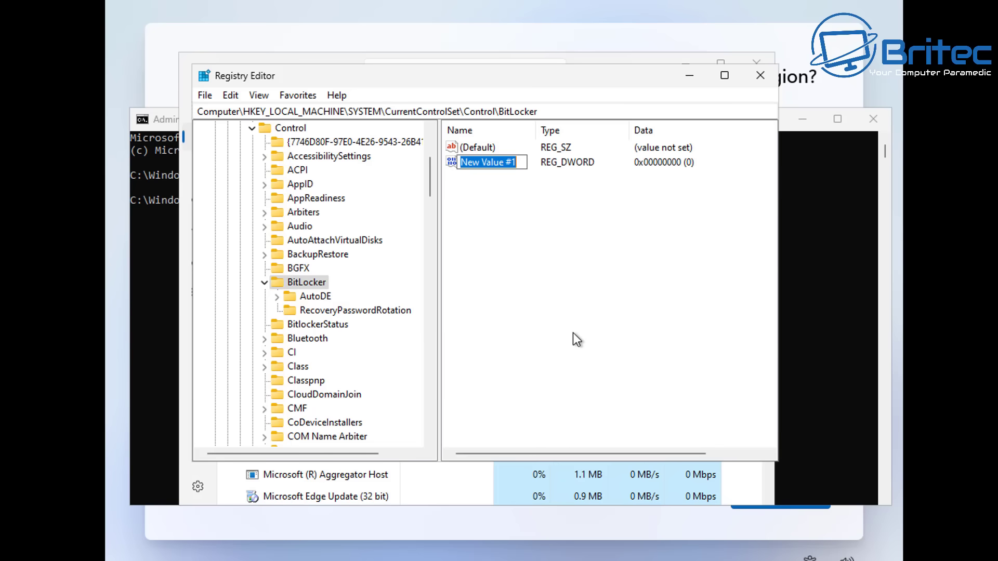
pyautogui.write('Prevent')
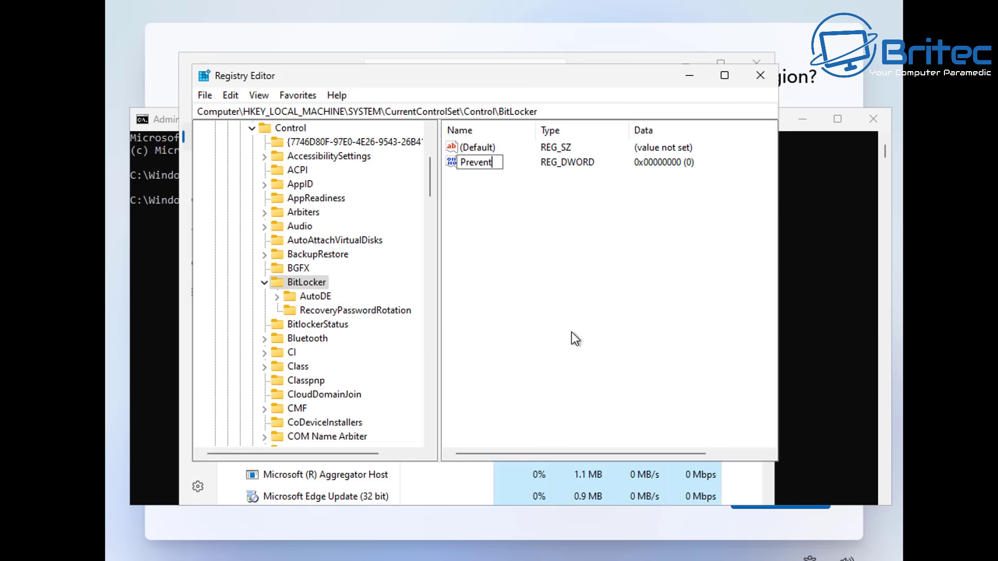
pyautogui.write('DeviceEncry')
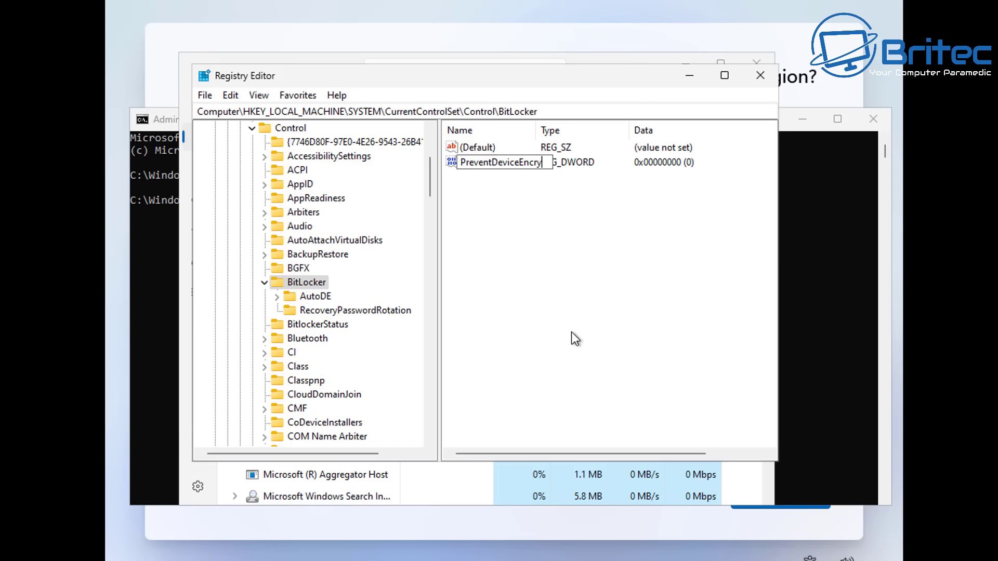
pyautogui.write('ption')
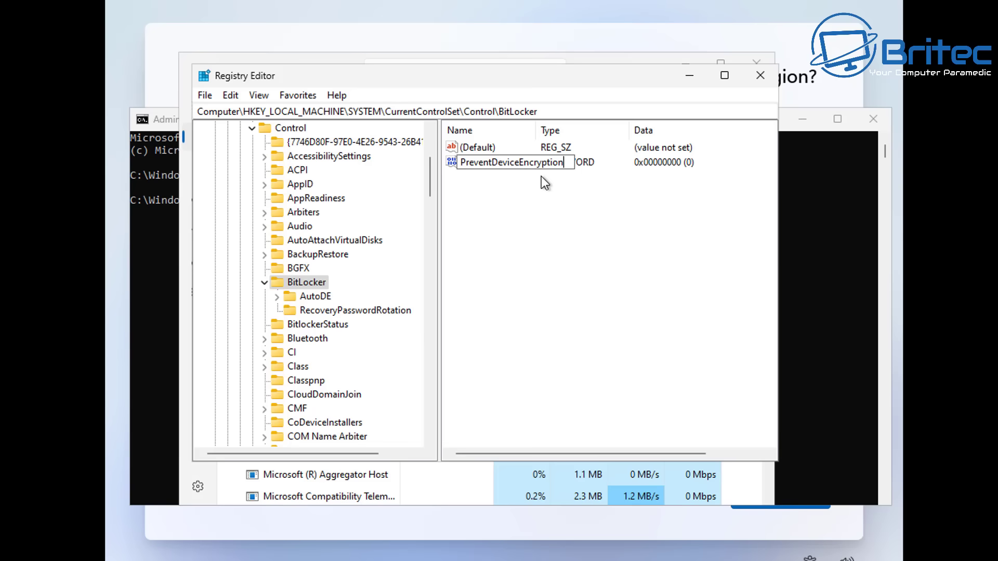
pyautogui.press('Return')
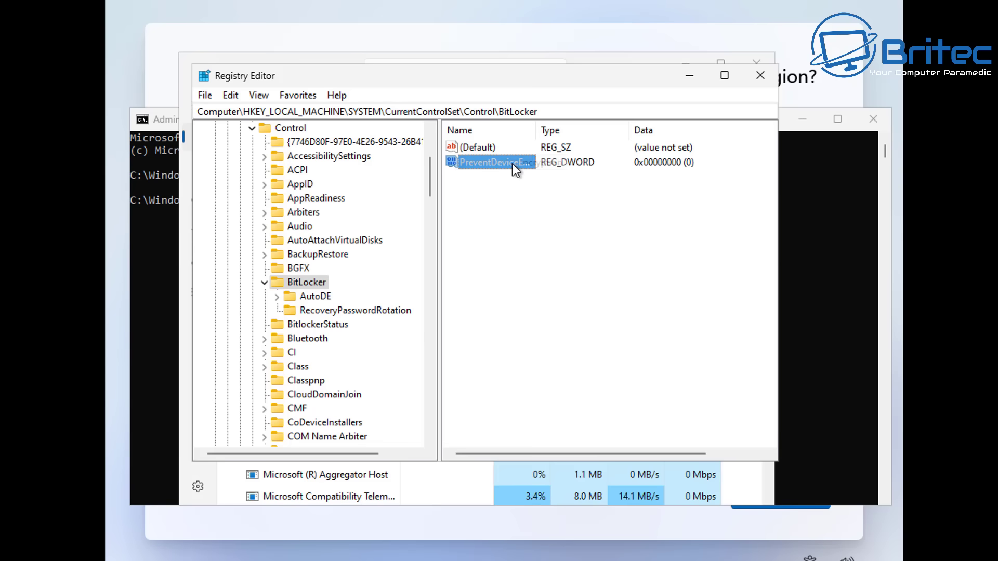
pyautogui.moveTo(536, 129); pyautogui.dragTo(592, 131)
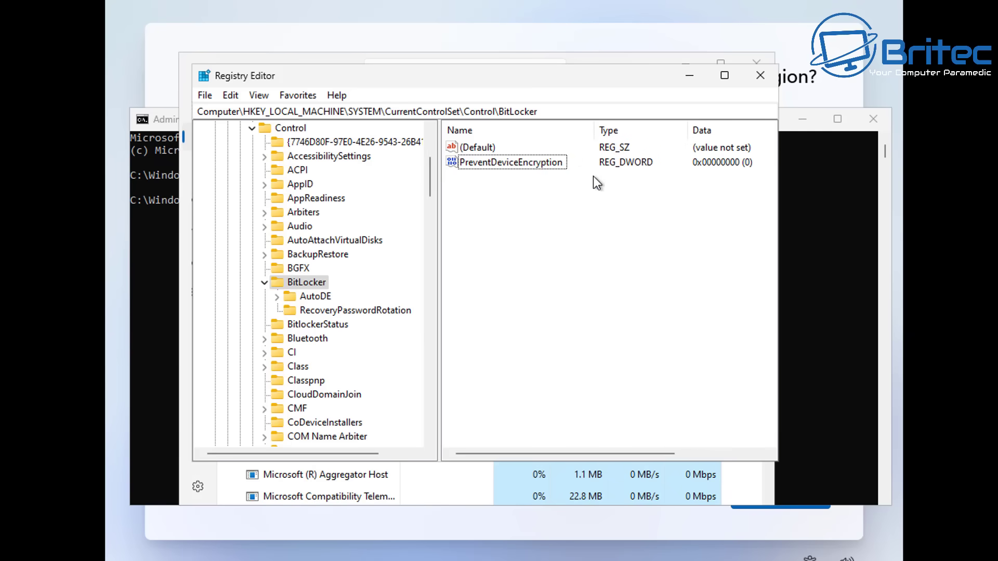
# Set PreventDeviceEncryption's data to 1, then close Registry Editor and Task Manager
pyautogui.doubleClick(557, 163)
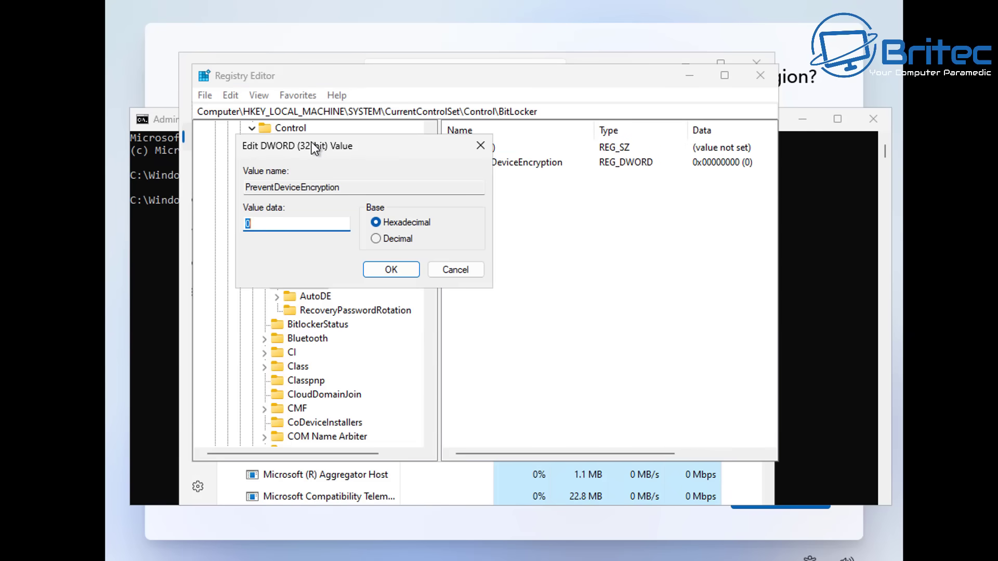
pyautogui.moveTo(314, 143); pyautogui.dragTo(509, 195)
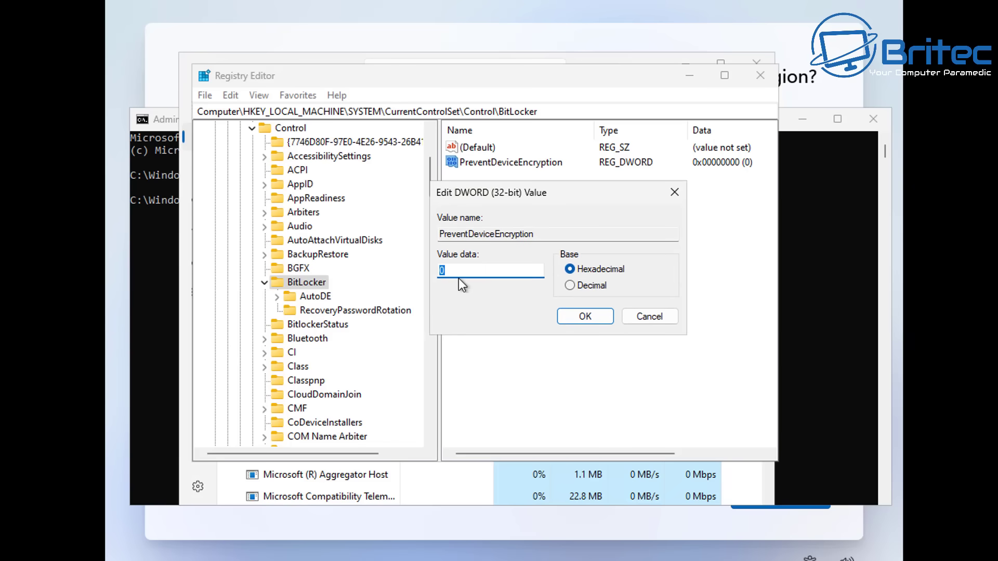
pyautogui.write('1')
pyautogui.click(569, 314)
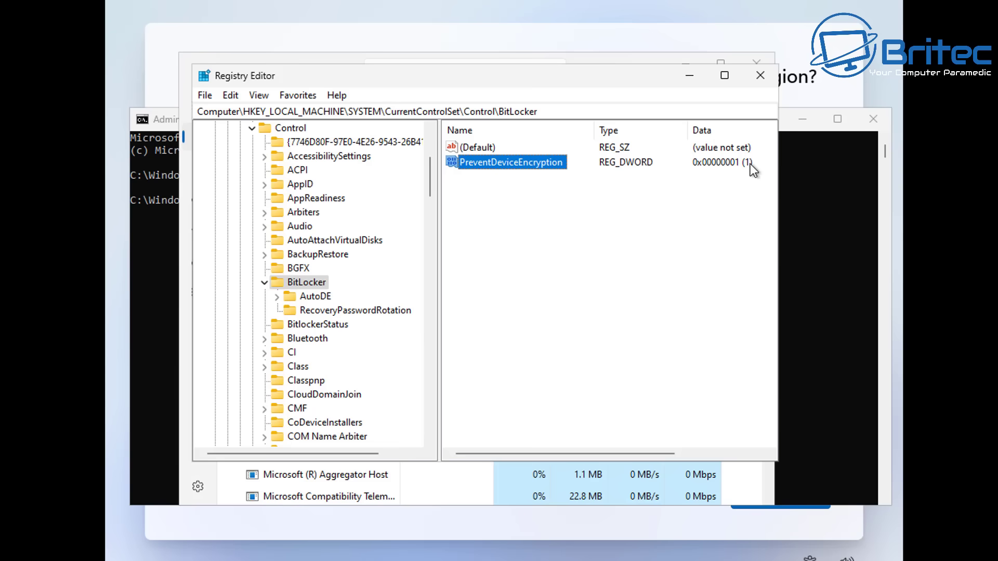
pyautogui.click(757, 80)
pyautogui.click(757, 63)
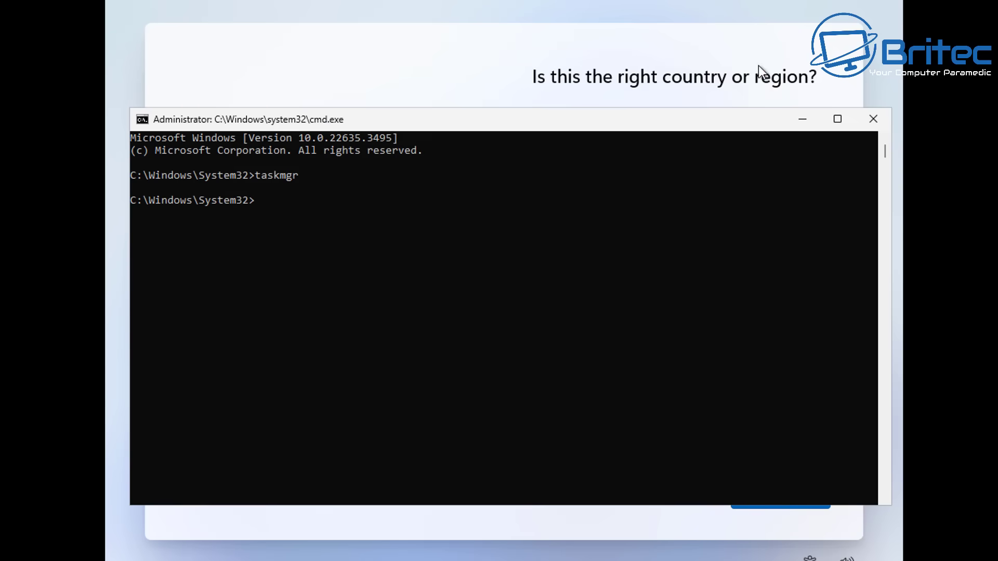
# Close the command window and search the Start menu for bitlocker
pyautogui.click(873, 119)
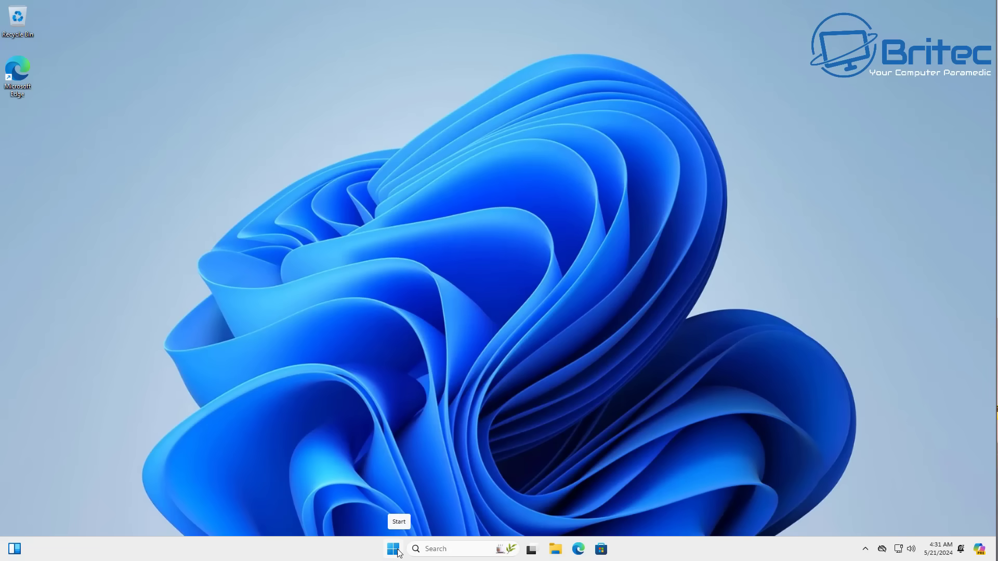
pyautogui.click(393, 549)
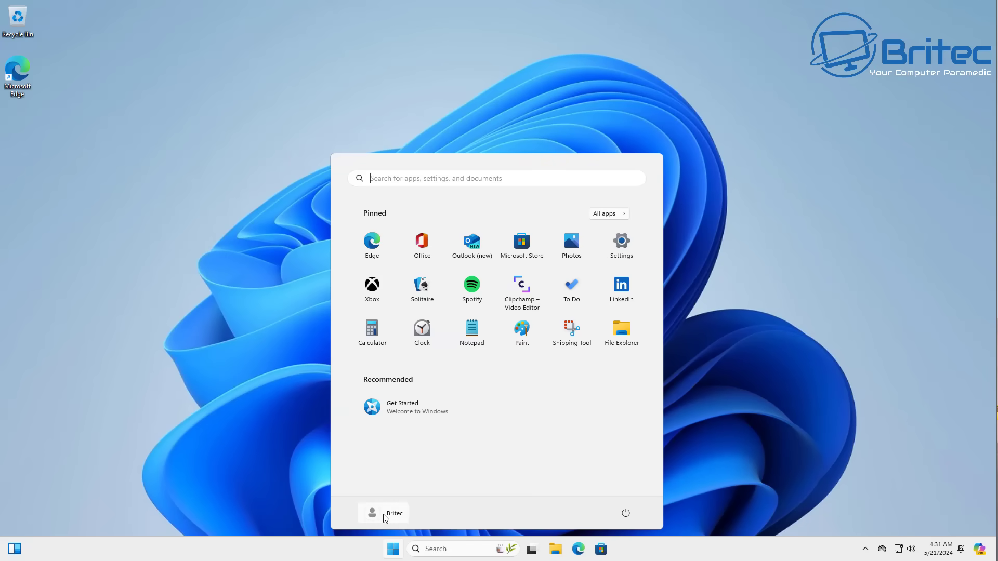
pyautogui.write('bit')
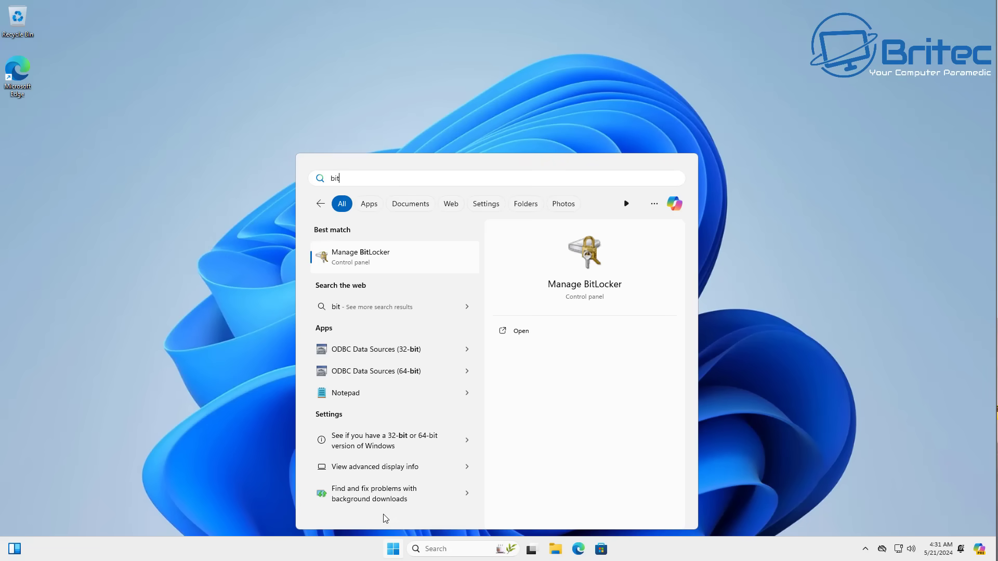
pyautogui.write('lo')
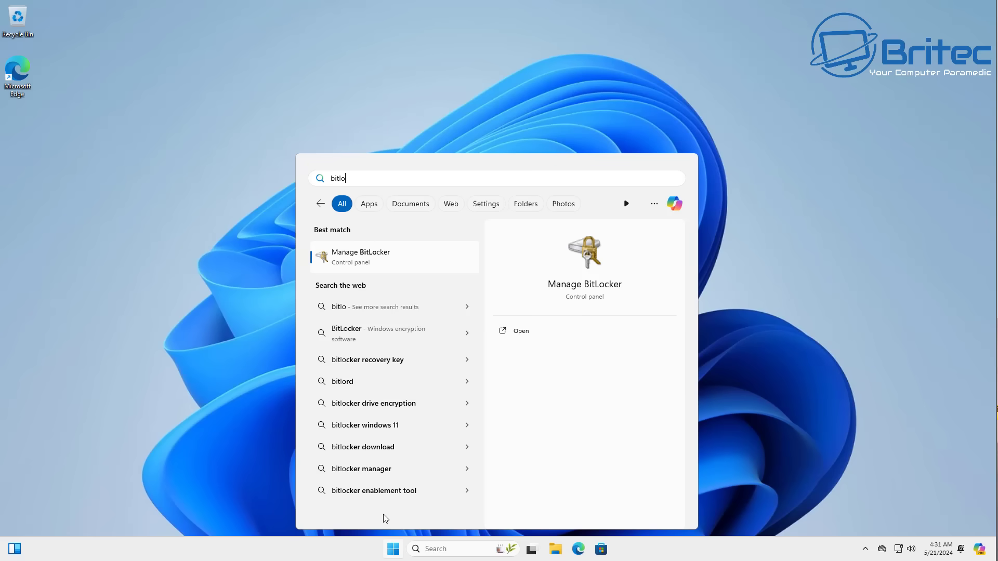
pyautogui.write('cker')
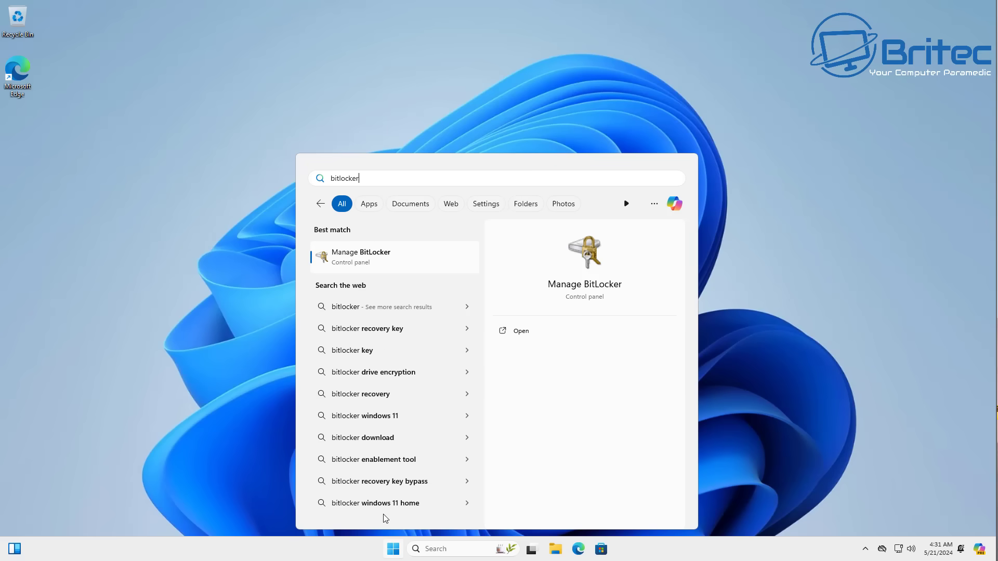
# Open Manage BitLocker to confirm drive C: has BitLocker off, then close that window
pyautogui.click(396, 267)
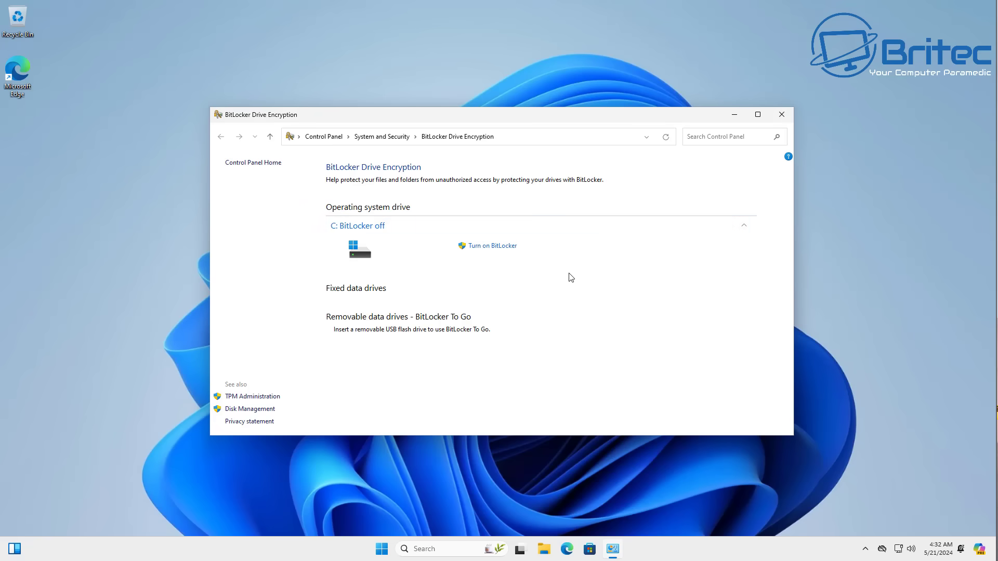
pyautogui.click(787, 116)
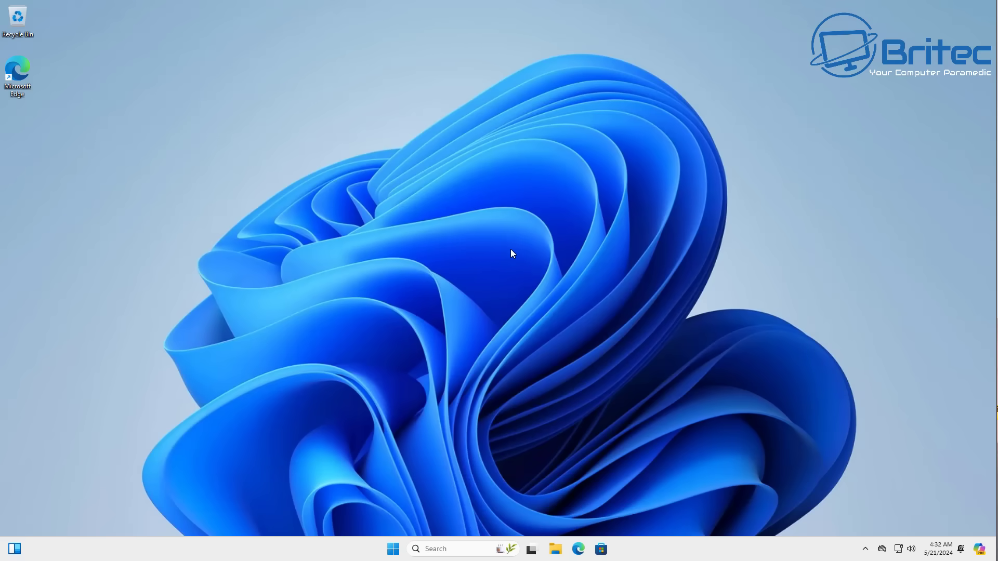
# Launch the Local Group Policy Editor from a gpedit search, maximized with a widened tree pane
pyautogui.click(392, 550)
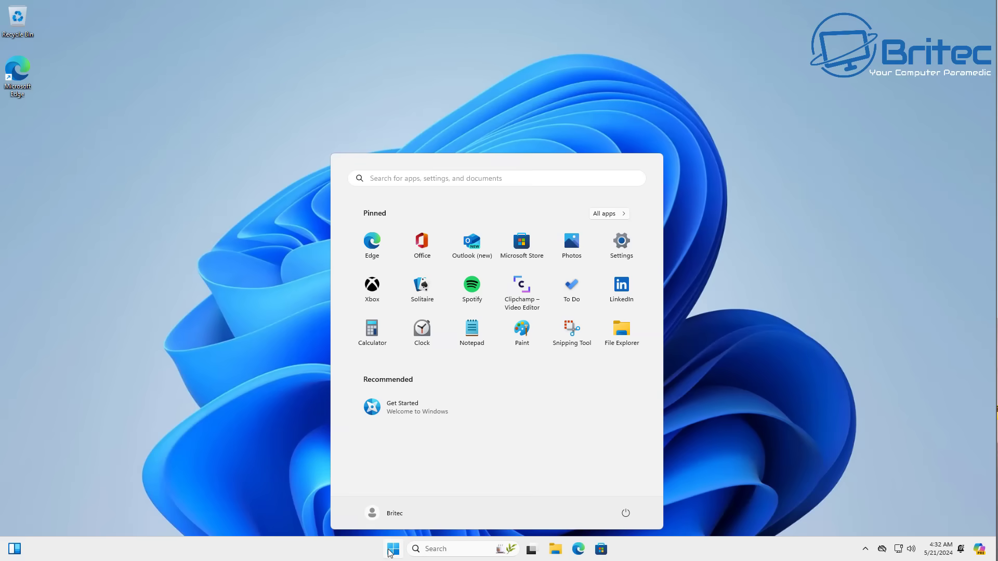
pyautogui.write('gpedit')
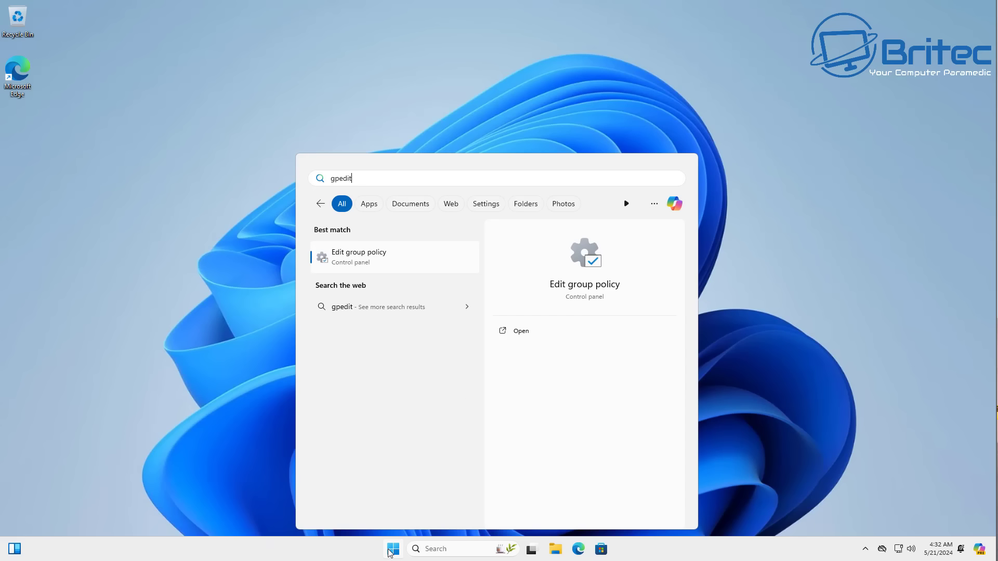
pyautogui.click(395, 260)
pyautogui.click(437, 88)
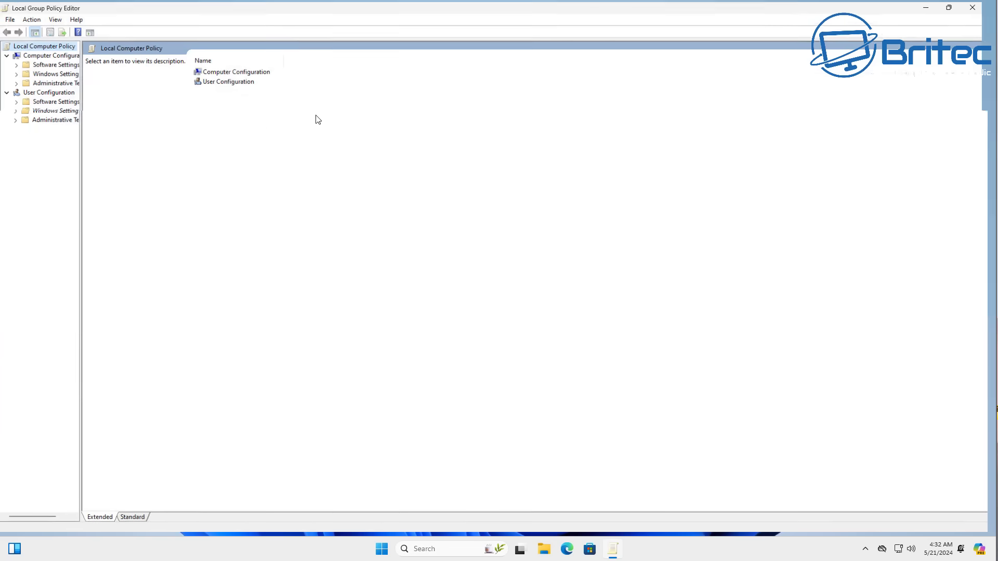
pyautogui.moveTo(80, 150); pyautogui.dragTo(157, 157)
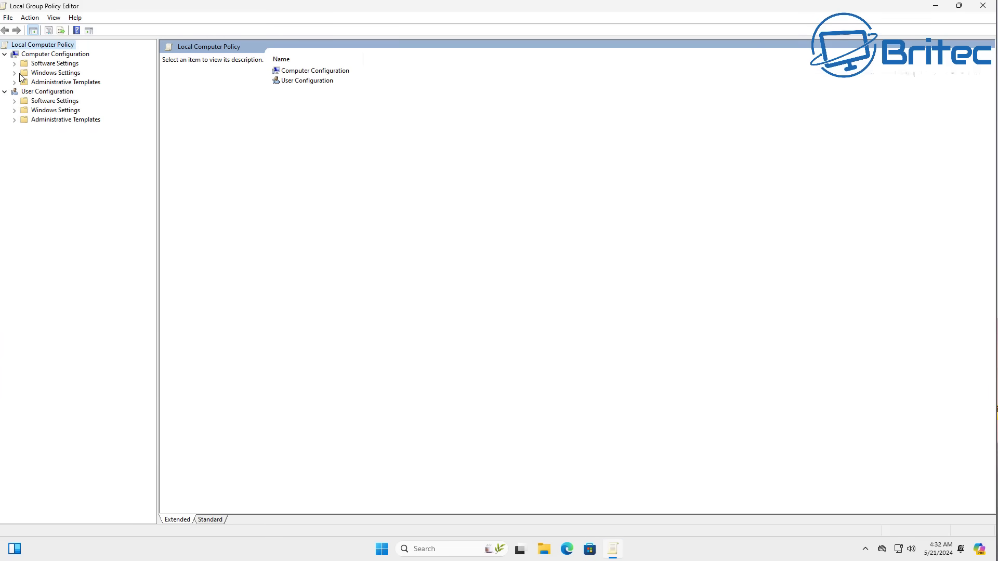
# Browse to Windows Components > BitLocker Drive Encryption > Fixed Data Drives and select the deny-write-access policy
pyautogui.click(55, 54)
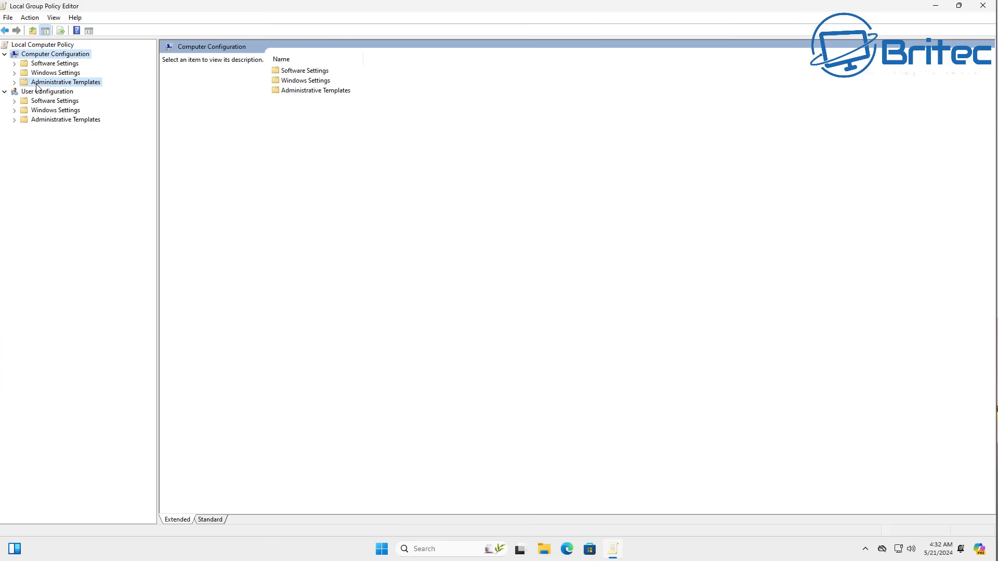
pyautogui.click(41, 83)
pyautogui.click(16, 83)
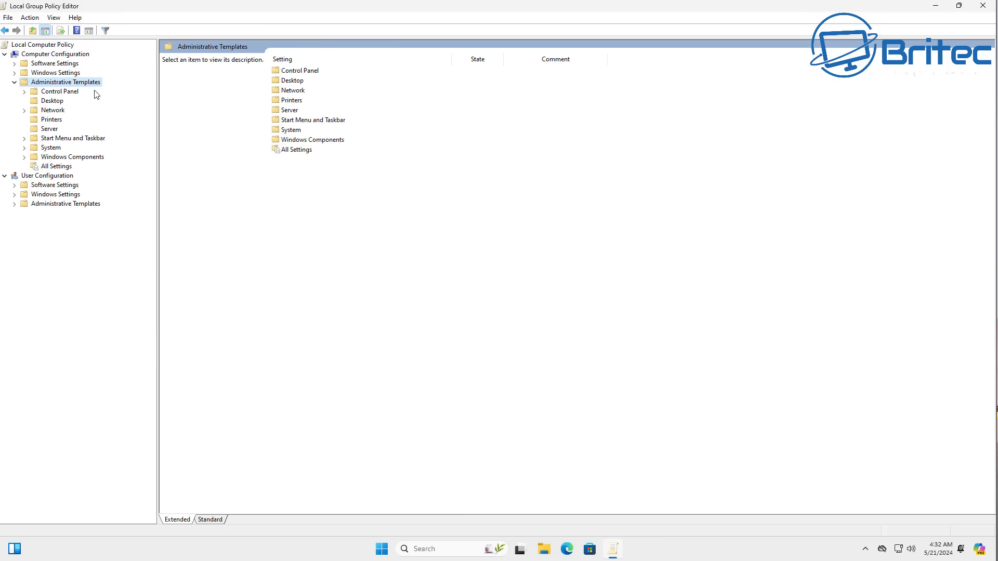
pyautogui.click(88, 158)
pyautogui.click(24, 157)
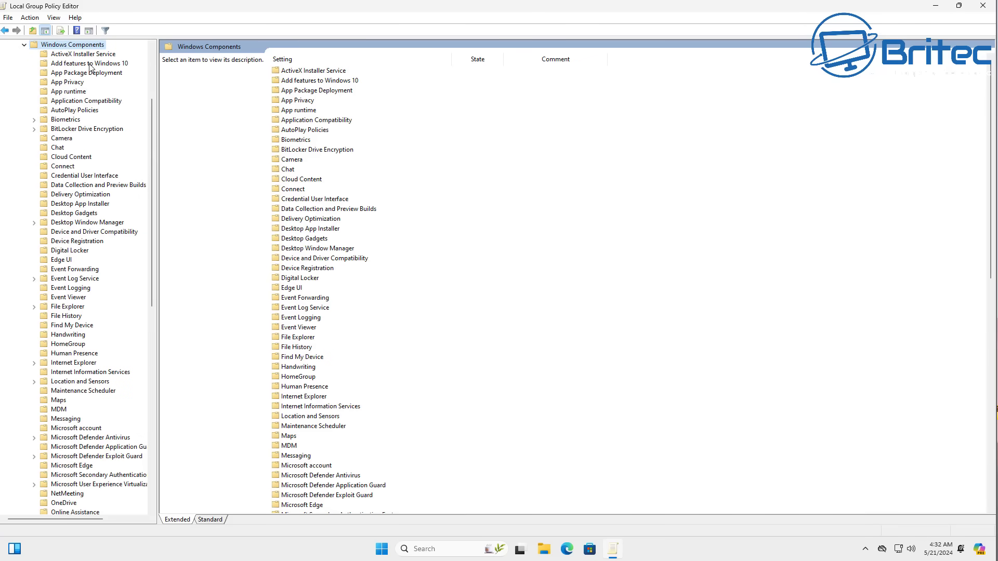
pyautogui.click(80, 131)
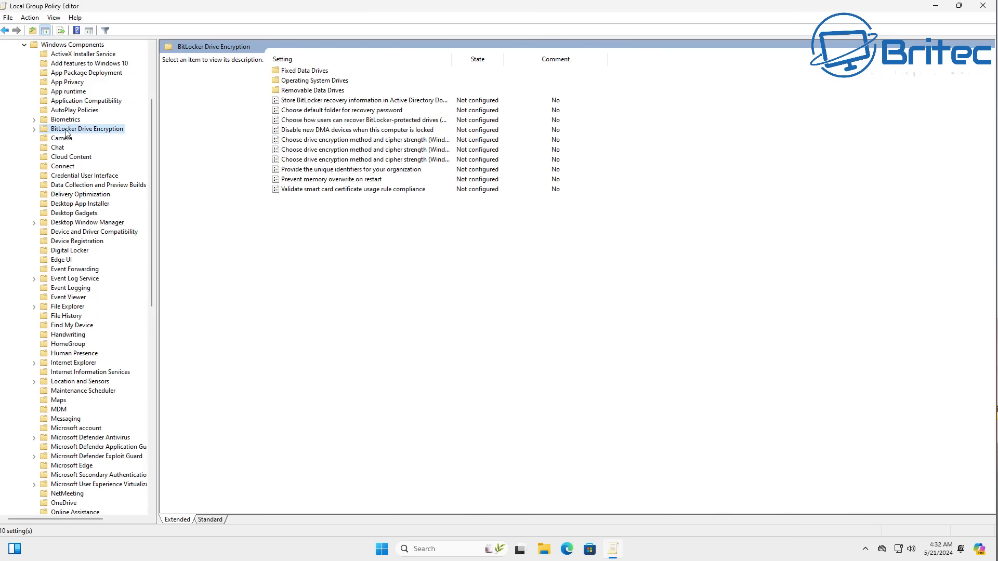
pyautogui.click(34, 130)
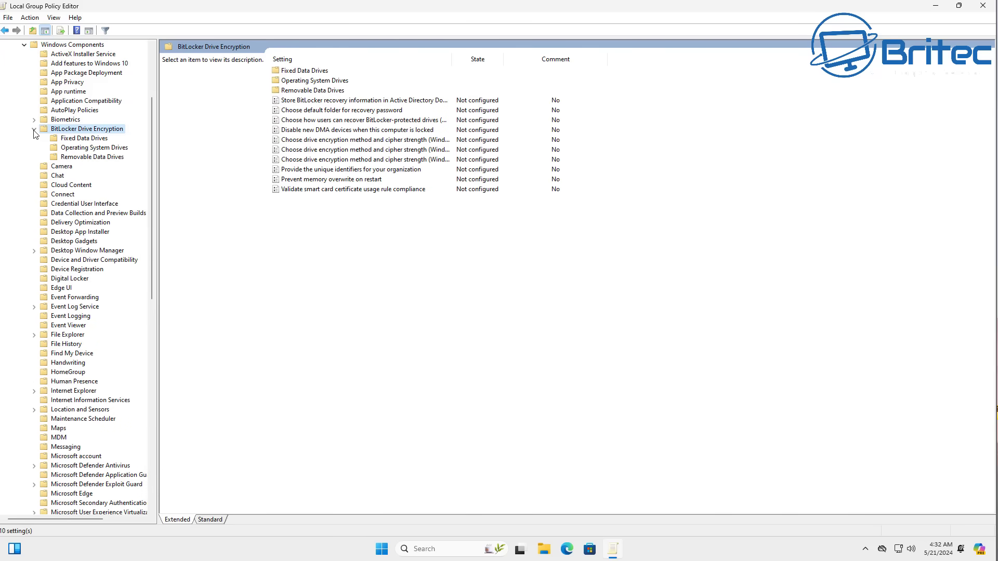
pyautogui.click(91, 141)
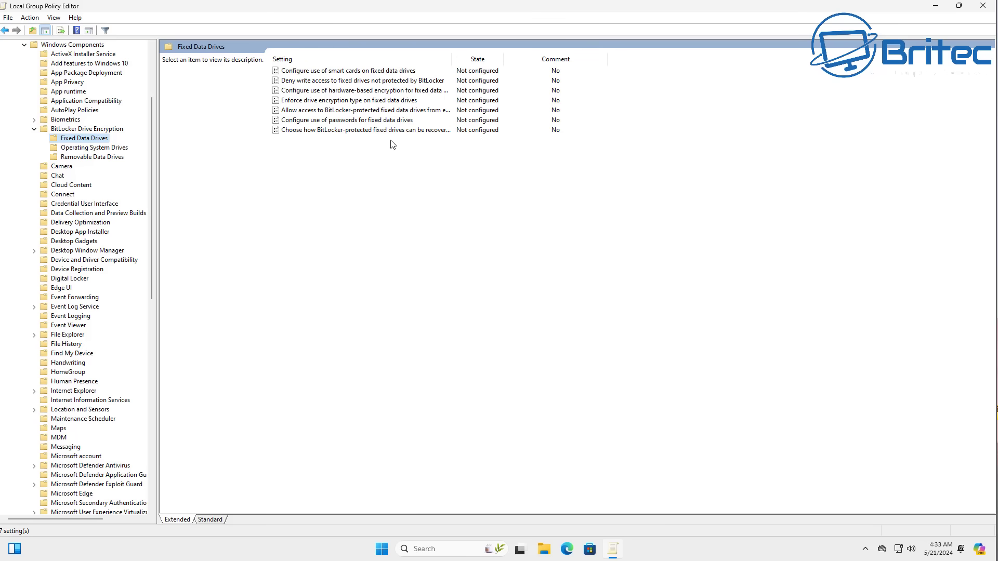
pyautogui.click(324, 80)
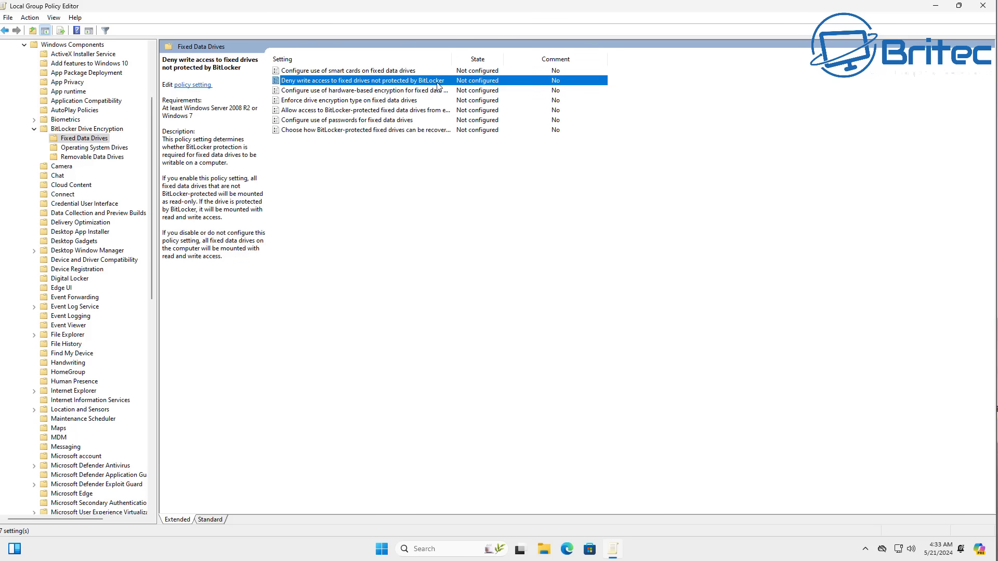
# Set 'Deny write access to fixed drives not protected by BitLocker' to Disabled and apply it
pyautogui.doubleClick(456, 80)
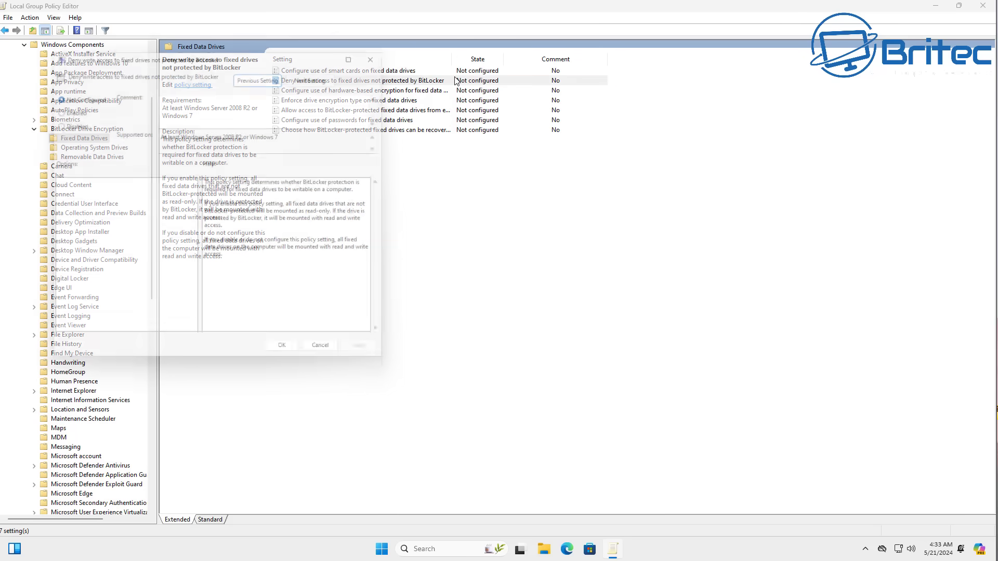
pyautogui.moveTo(300, 53); pyautogui.dragTo(529, 150)
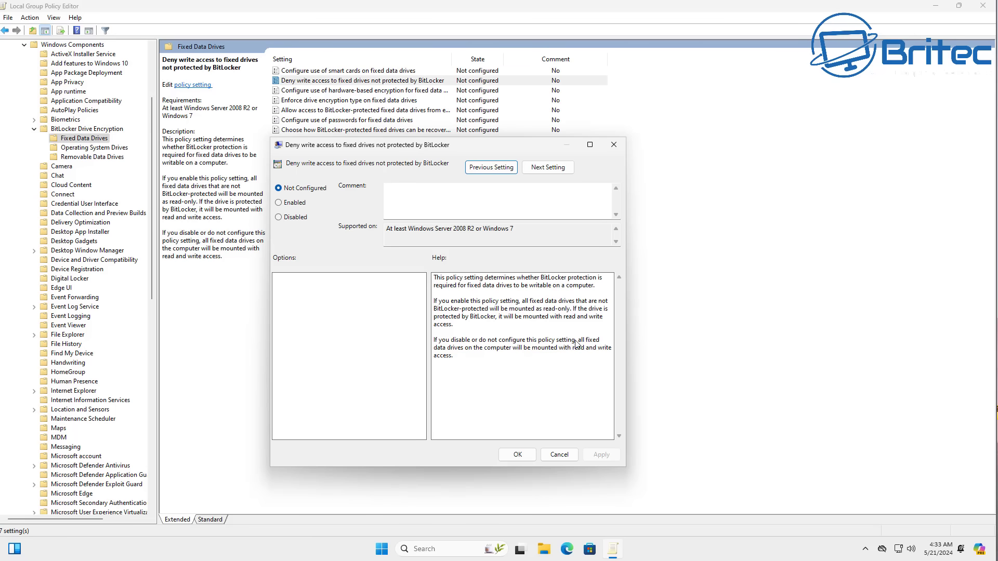
pyautogui.click(286, 218)
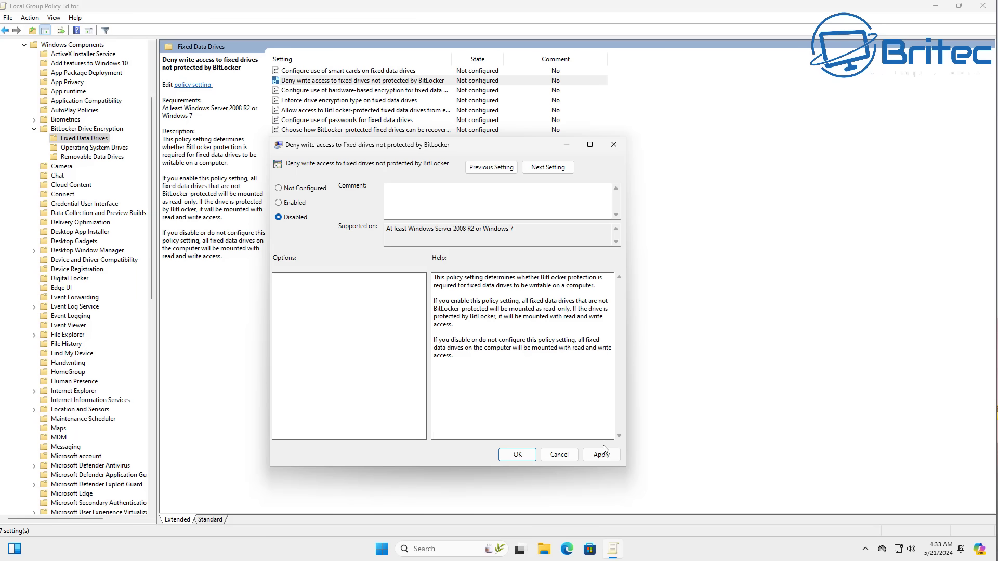
pyautogui.click(602, 453)
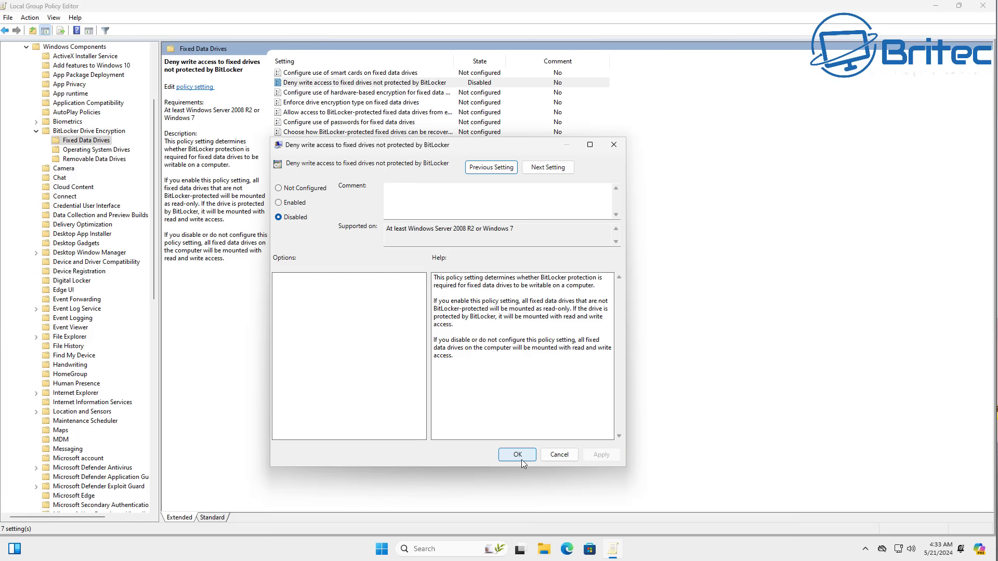
pyautogui.click(518, 455)
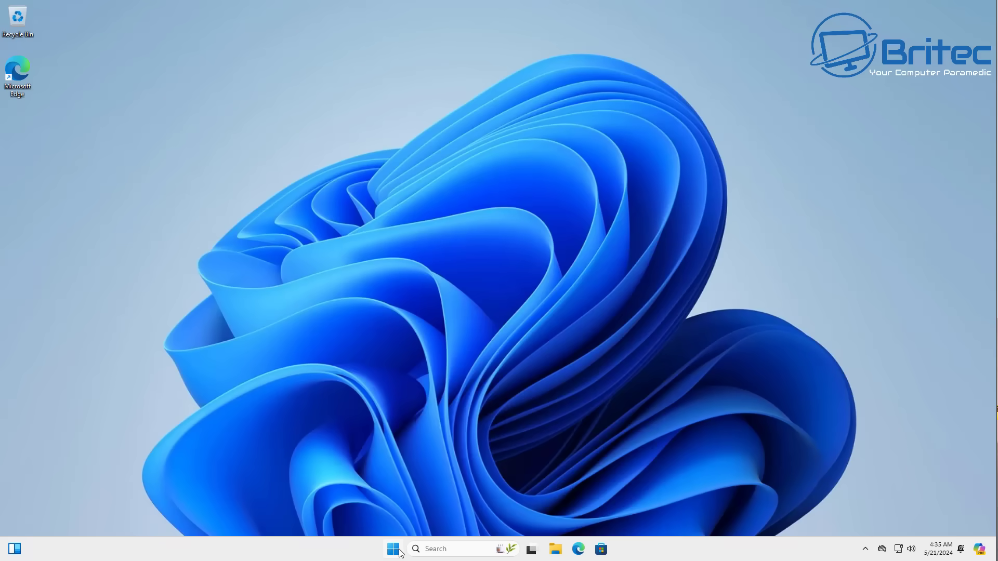
# Launch Services from a 'services' search, maximize it, and open BitLocker Drive Encryption Service's properties
pyautogui.click(398, 550)
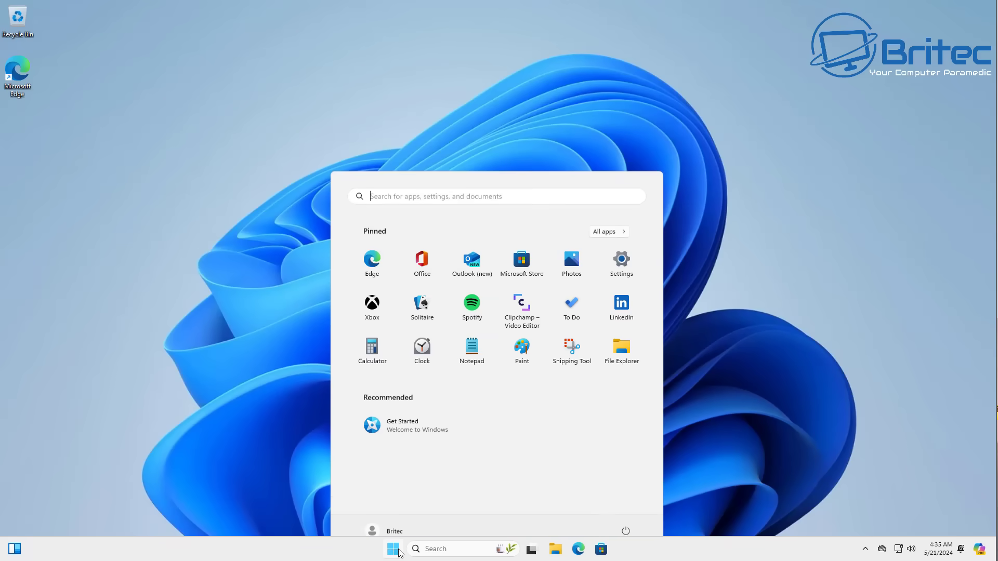
pyautogui.write('se')
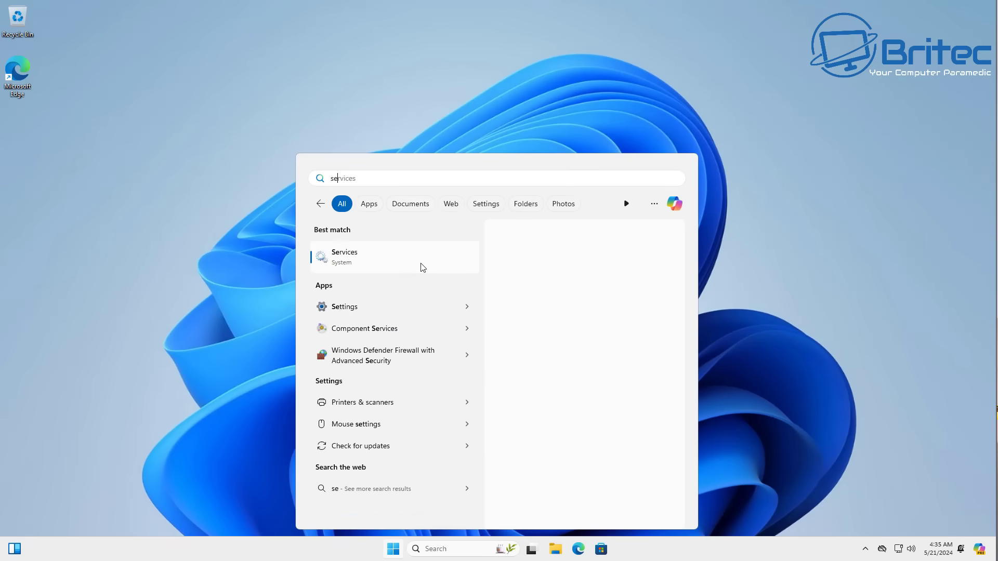
pyautogui.write('rvices')
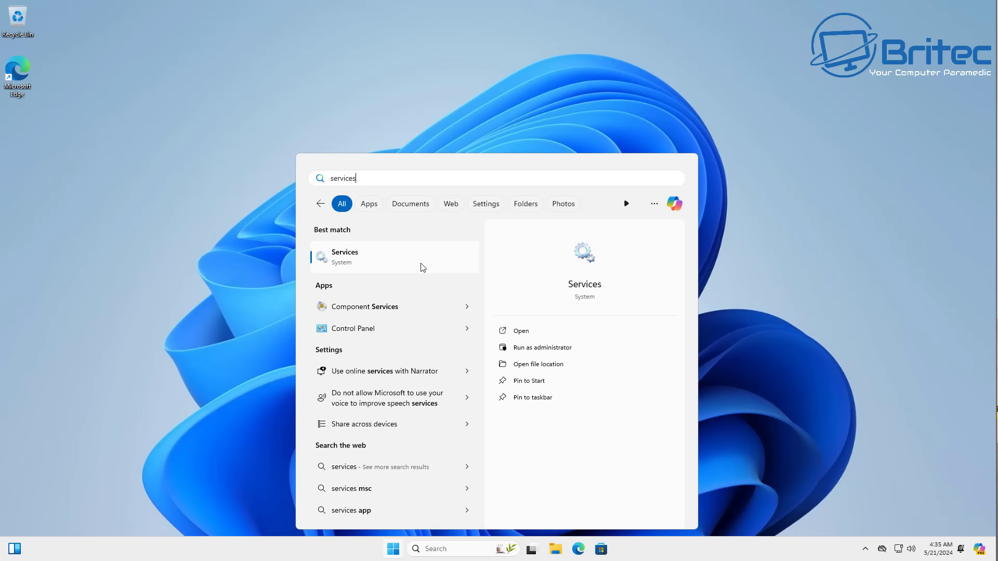
pyautogui.click(386, 262)
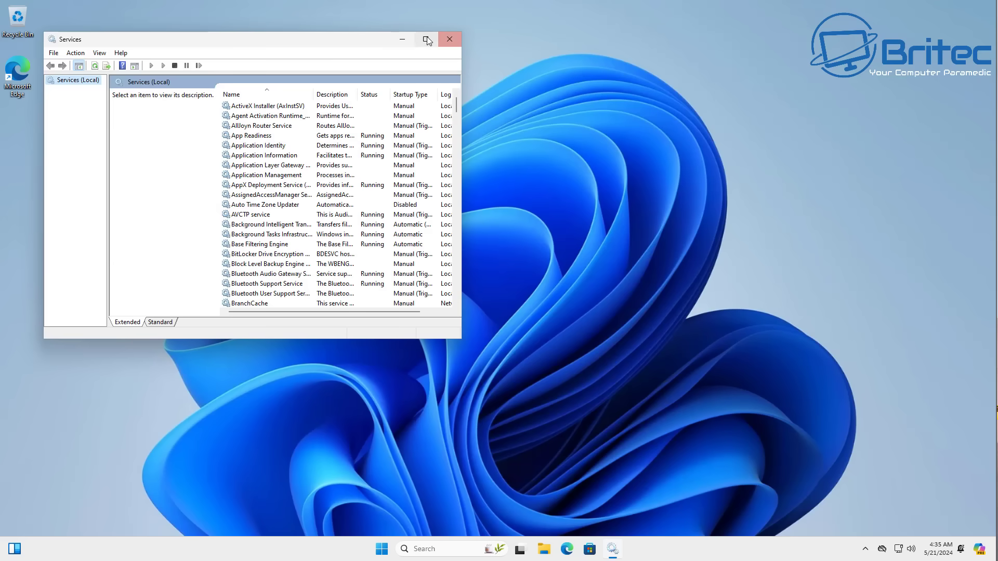
pyautogui.click(426, 41)
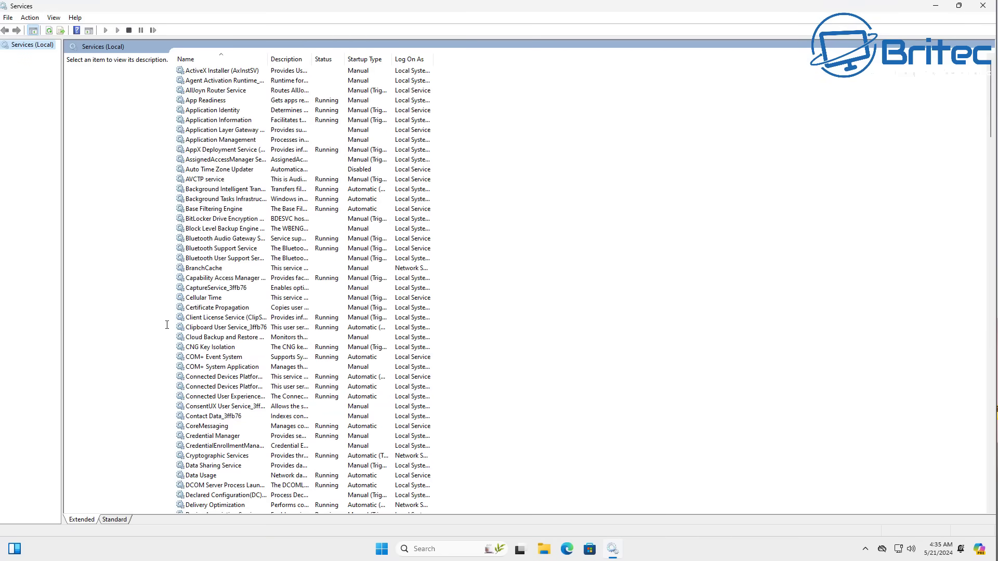
pyautogui.click(233, 226)
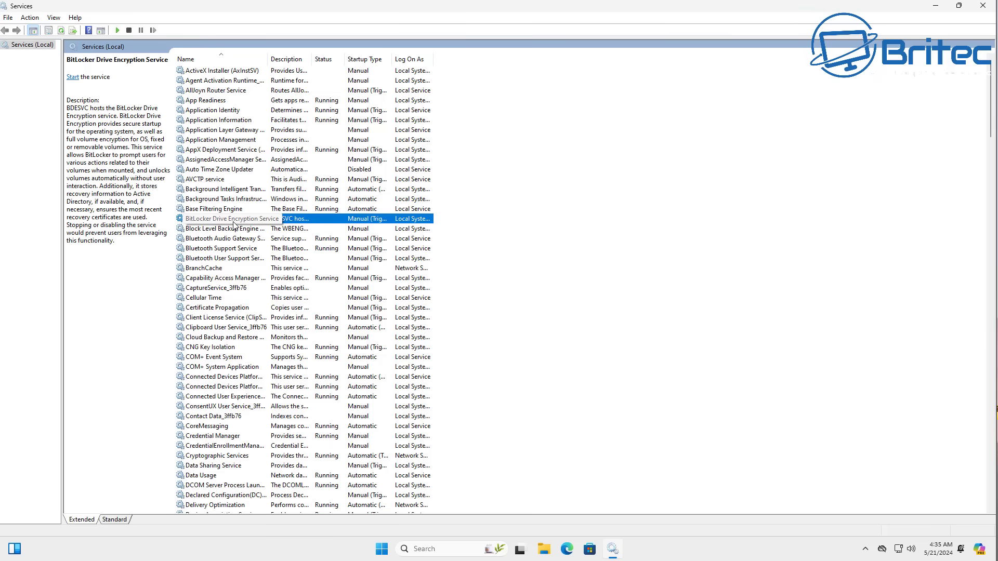
pyautogui.doubleClick(234, 225)
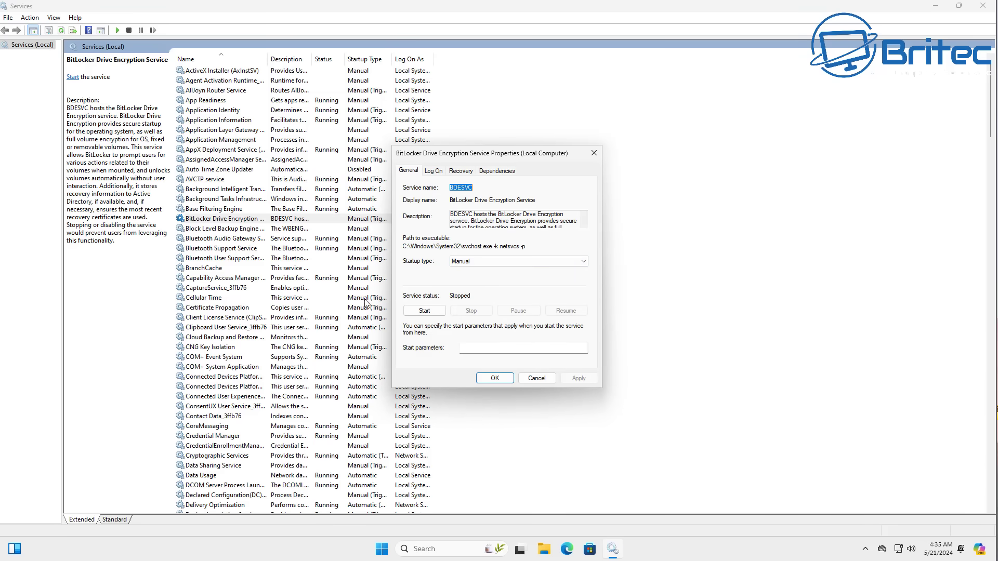
# Change the BitLocker Drive Encryption Service startup type from Manual to Disabled and confirm
pyautogui.click(500, 264)
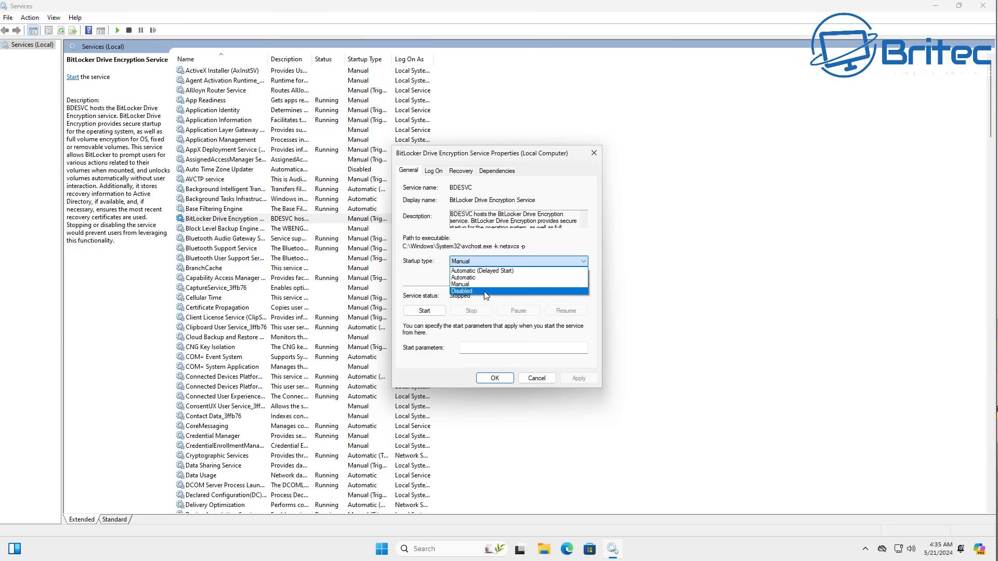
pyautogui.click(468, 292)
pyautogui.click(580, 378)
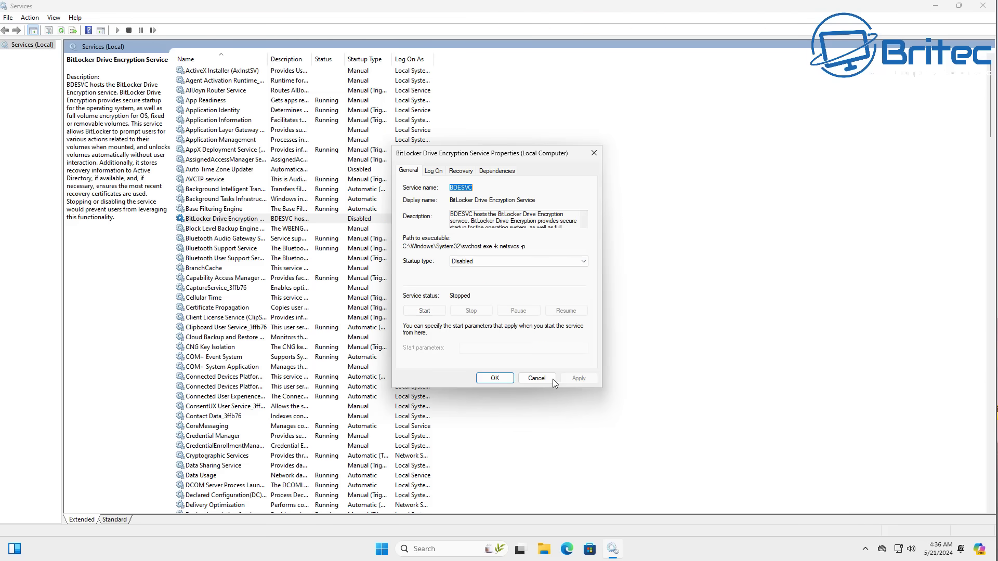
pyautogui.click(500, 379)
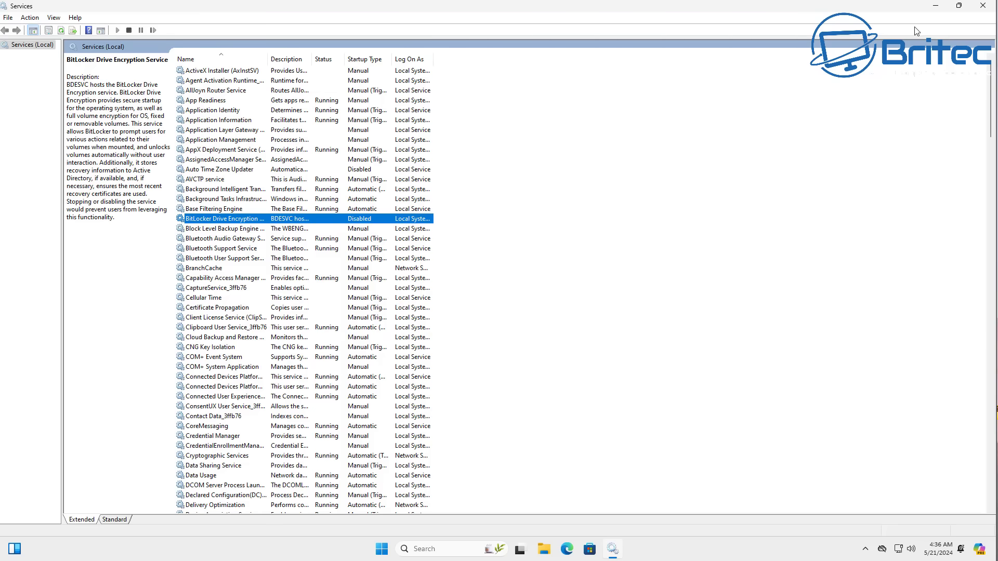
pyautogui.click(987, 7)
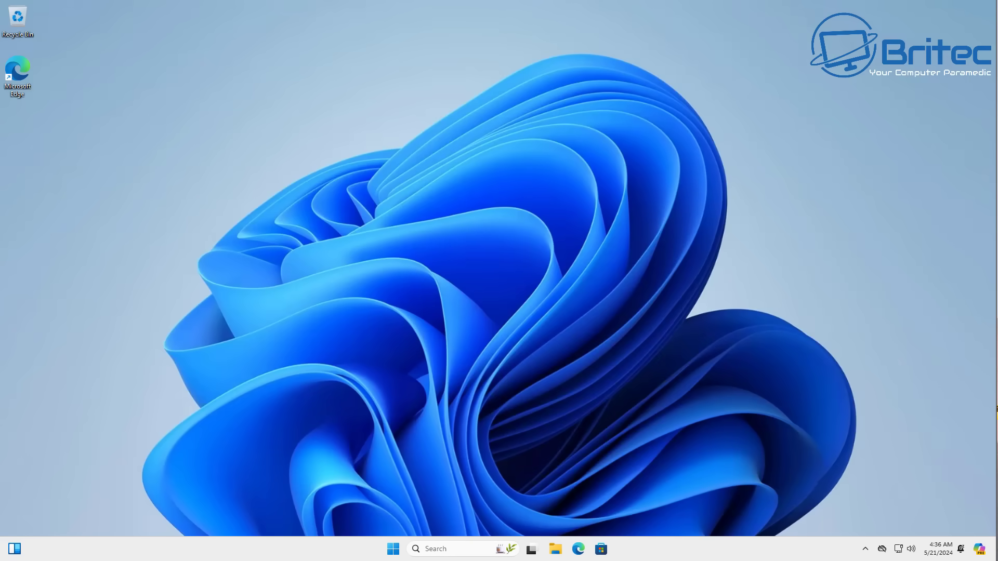